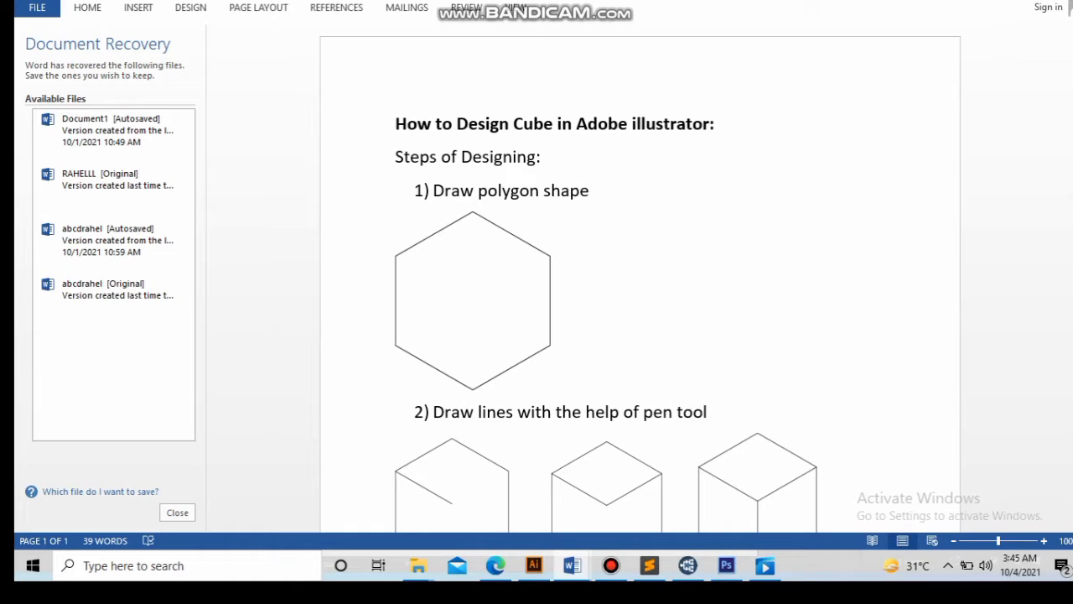
# - In cubeb.ai, draw a hexagon to the right of the colour swatch squares
pyautogui.scroll(-1, 637, 285)
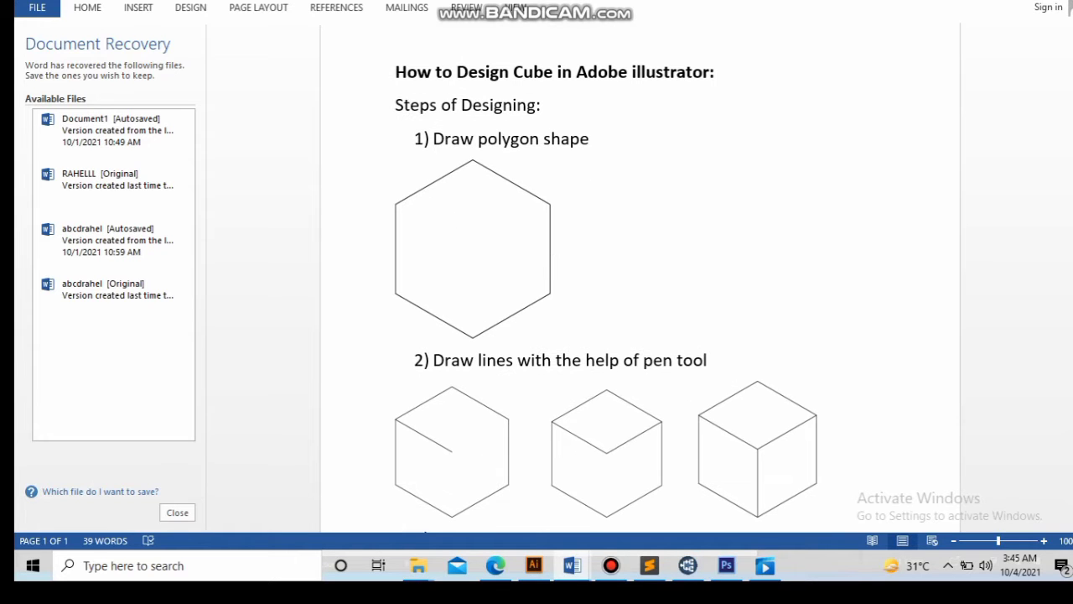
pyautogui.scroll(-1, 637, 285)
pyautogui.scroll(-1, 637, 285)
pyautogui.scroll(-1, 637, 285)
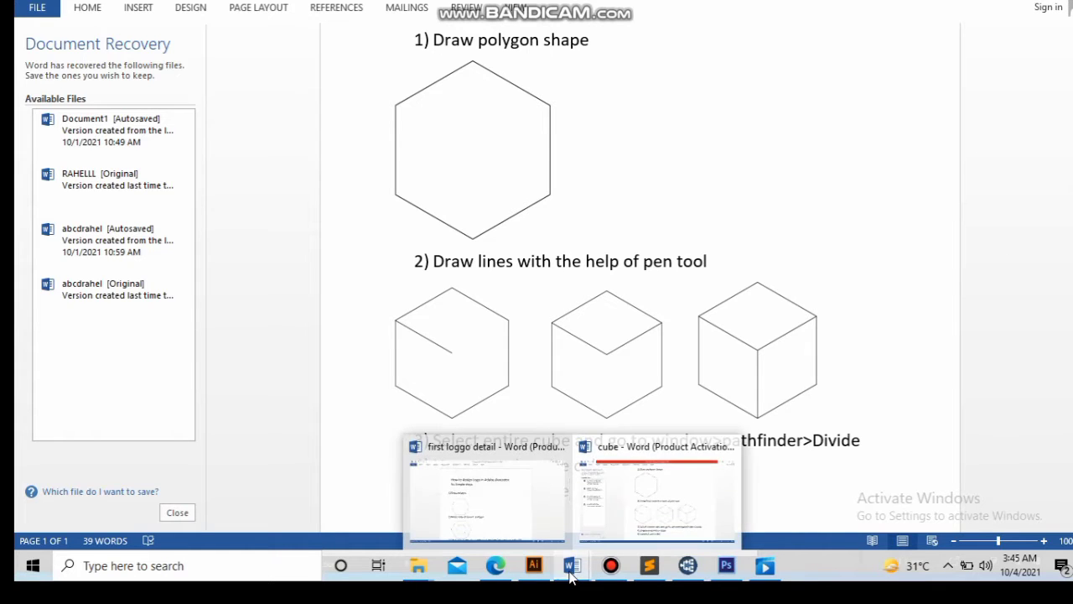
pyautogui.moveTo(534, 565)
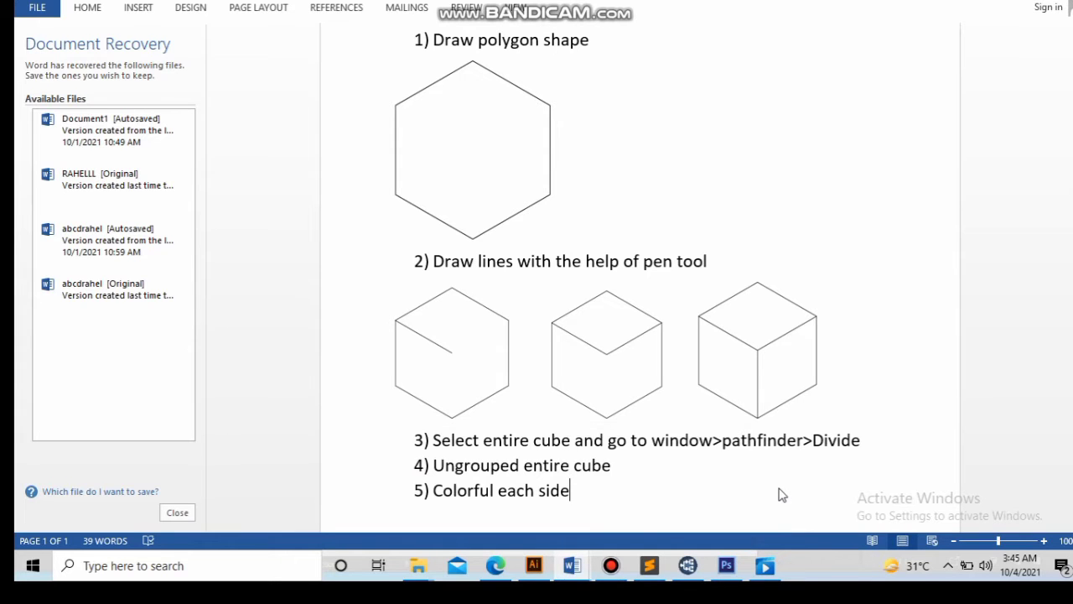
pyautogui.click(534, 566)
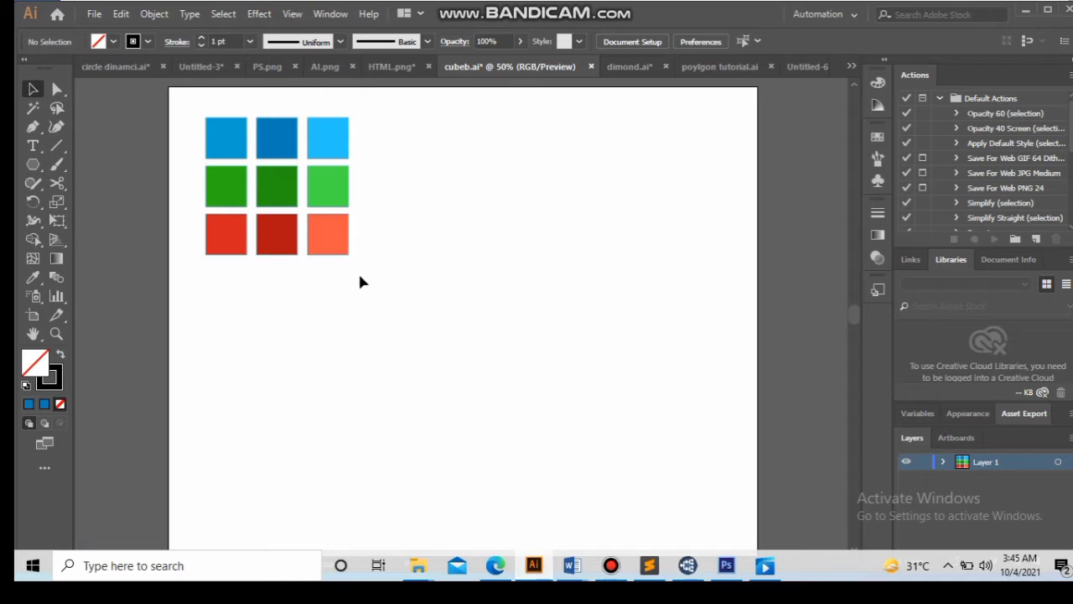
pyautogui.click(33, 166)
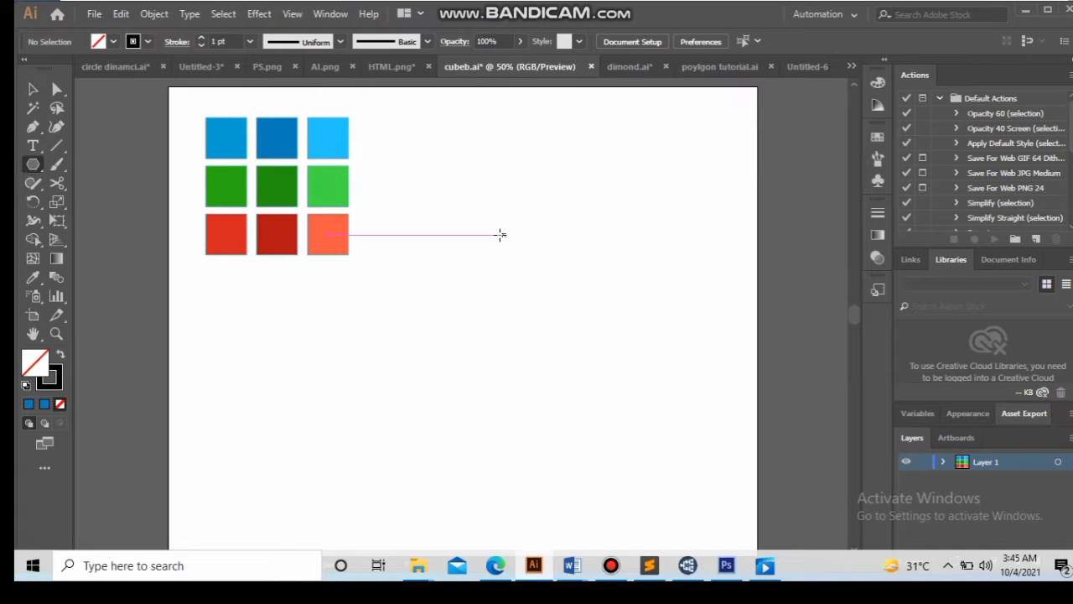
pyautogui.moveTo(501, 234); pyautogui.dragTo(565, 285)
# - Rotate the hexagon 270° so one point faces straight up
pyautogui.click(33, 89)
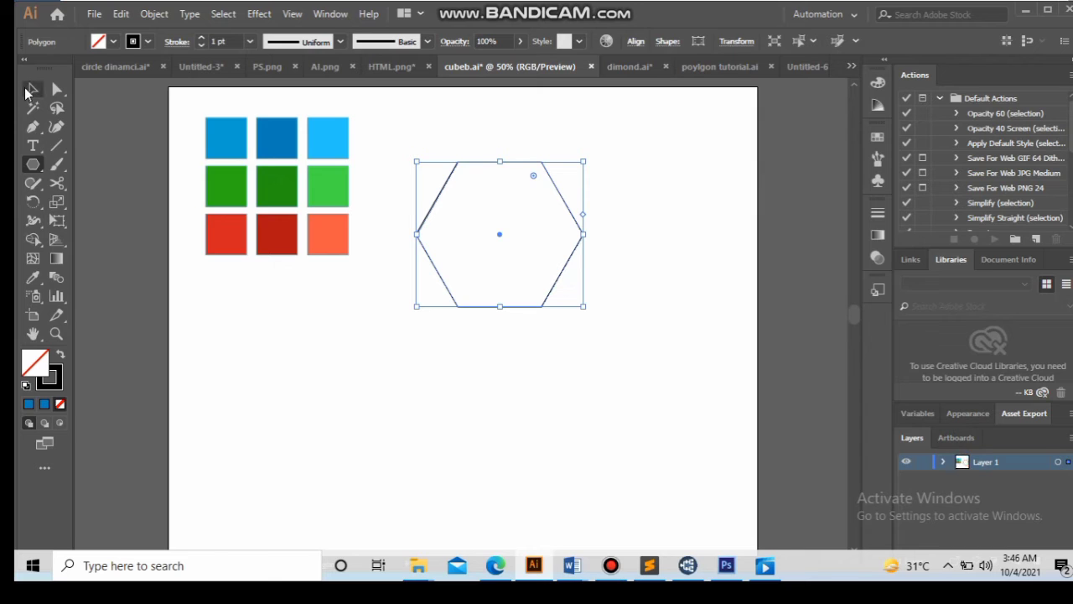
pyautogui.moveTo(589, 159); pyautogui.dragTo(545, 295)
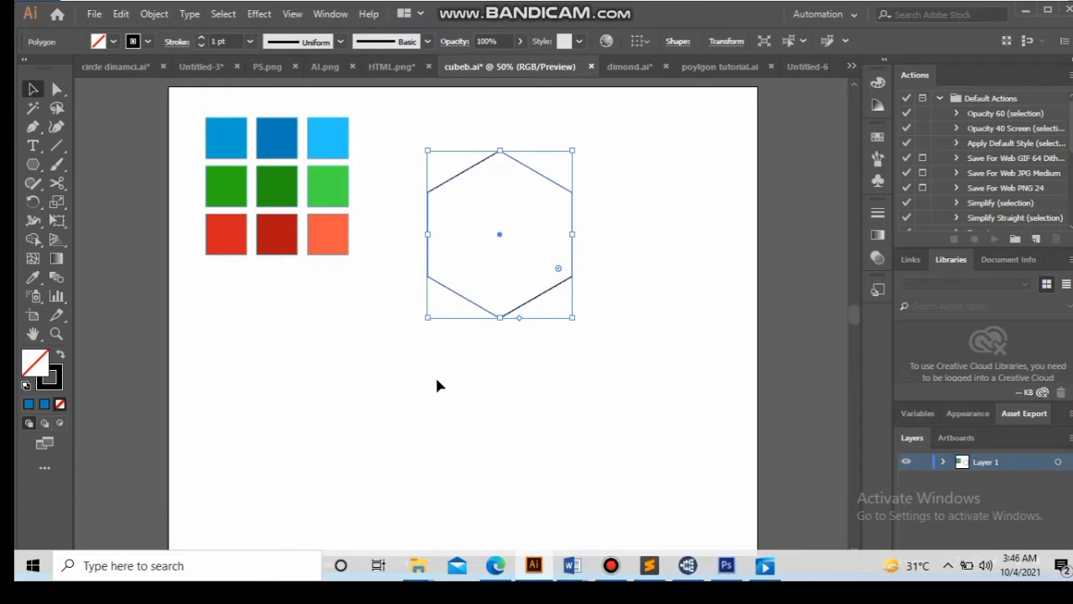
pyautogui.click(435, 375)
pyautogui.click(33, 127)
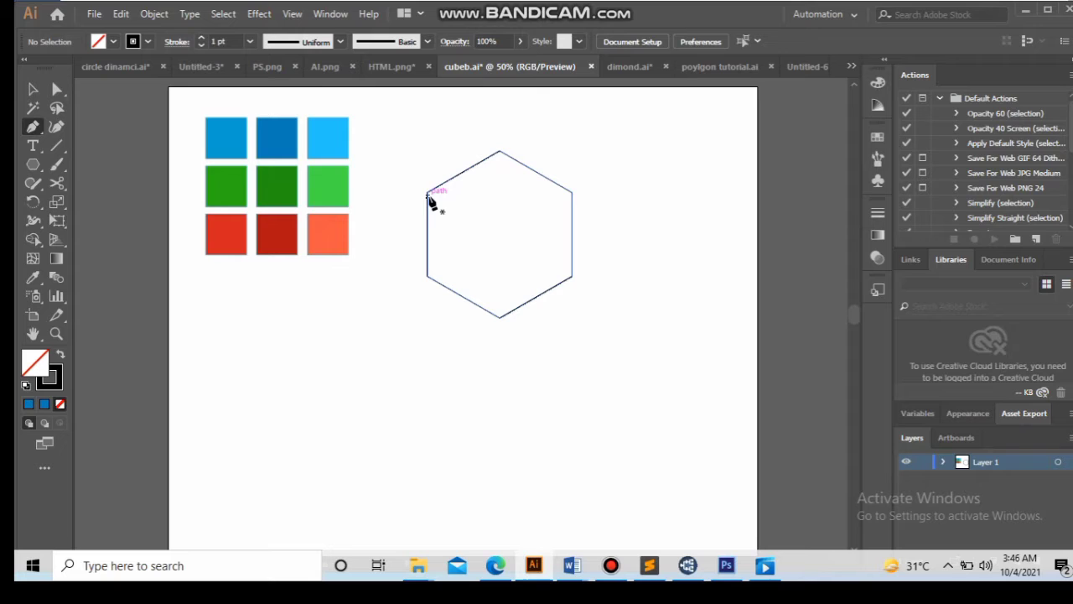
# - Draw a line from the hexagon's left vertex through its centre to the right vertex
pyautogui.click(427, 194)
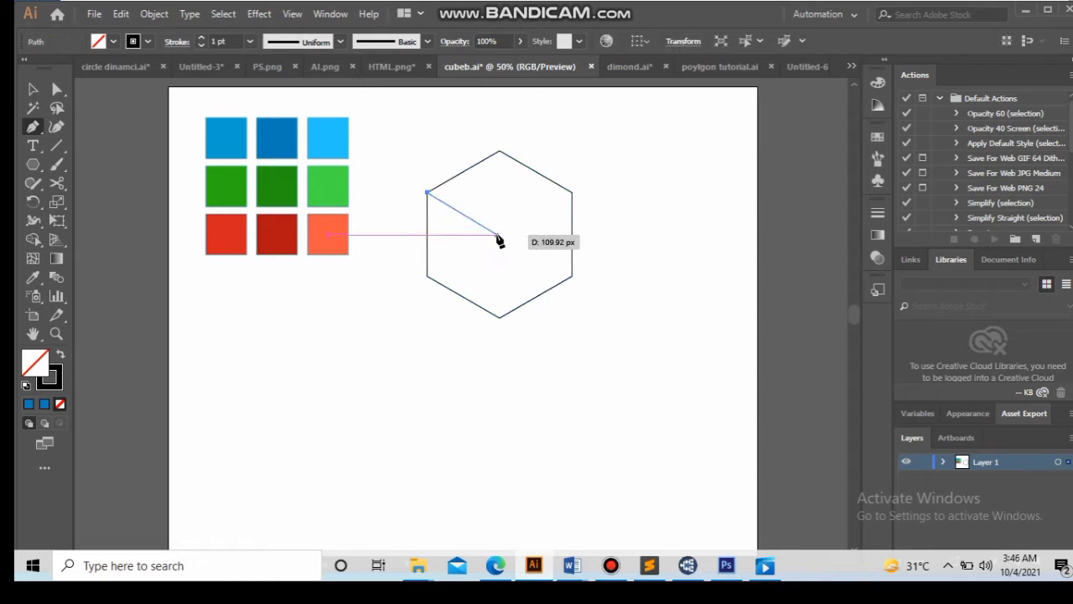
pyautogui.click(500, 236)
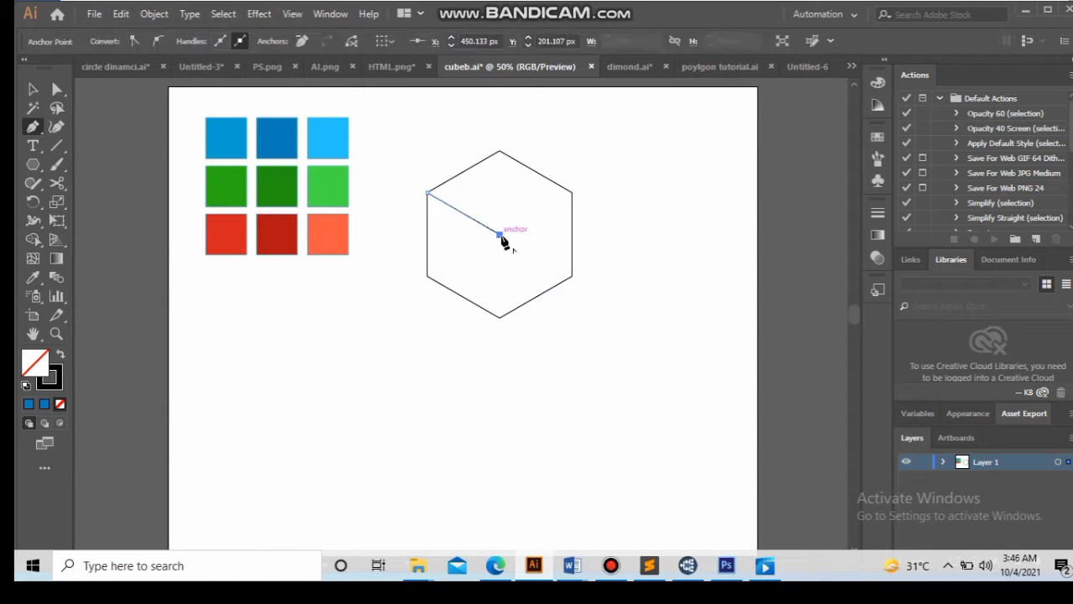
pyautogui.click(572, 192)
pyautogui.click(32, 89)
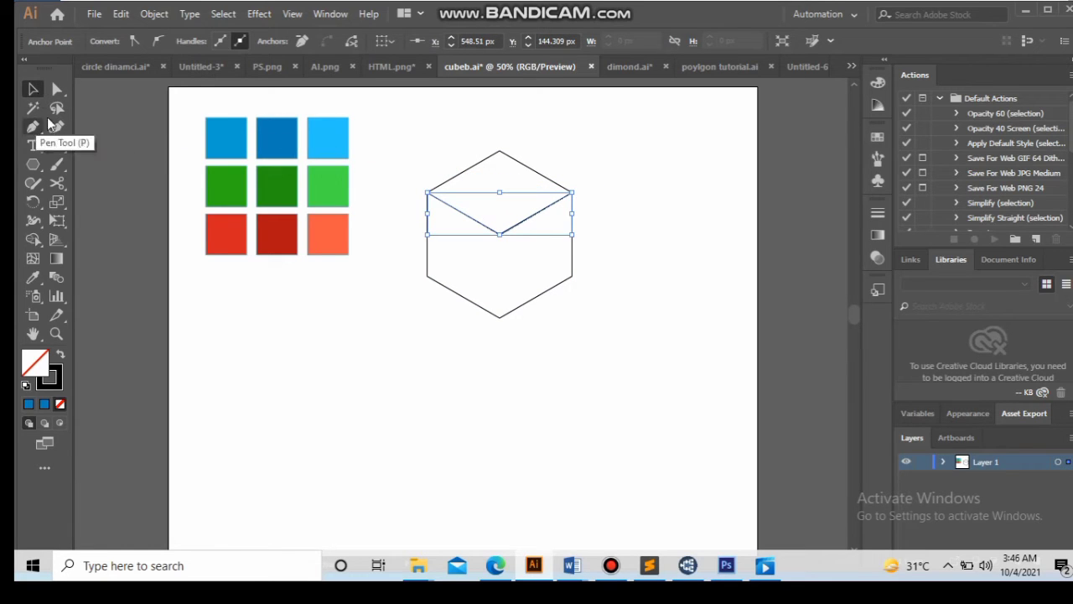
pyautogui.hotkey('ctrl', 'shift', 'a')
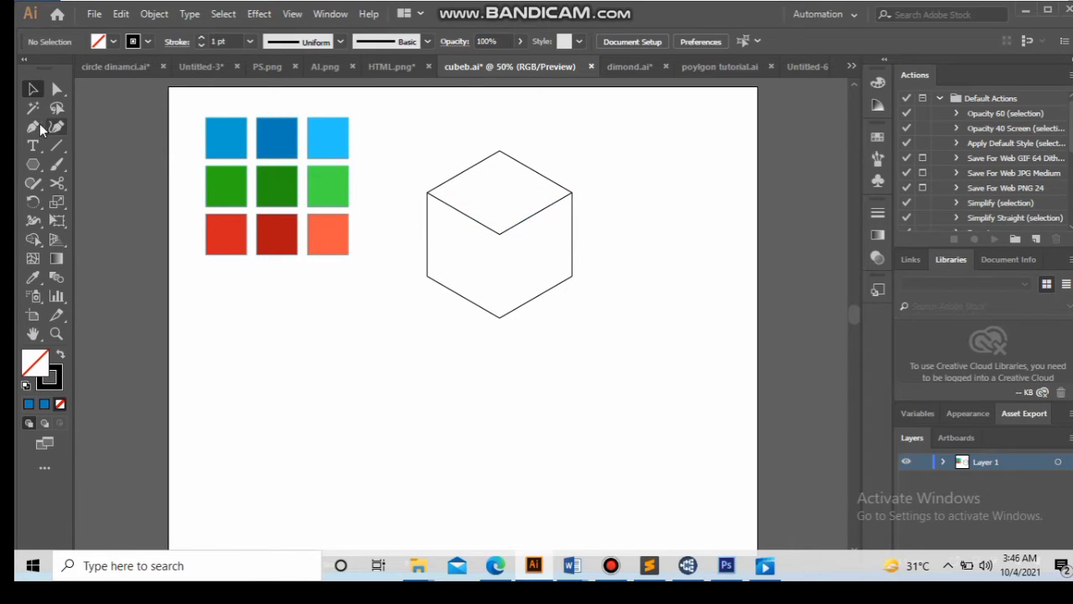
# - Draw a line from the centre down to the bottom vertex, then select the whole cube outline
pyautogui.click(37, 127)
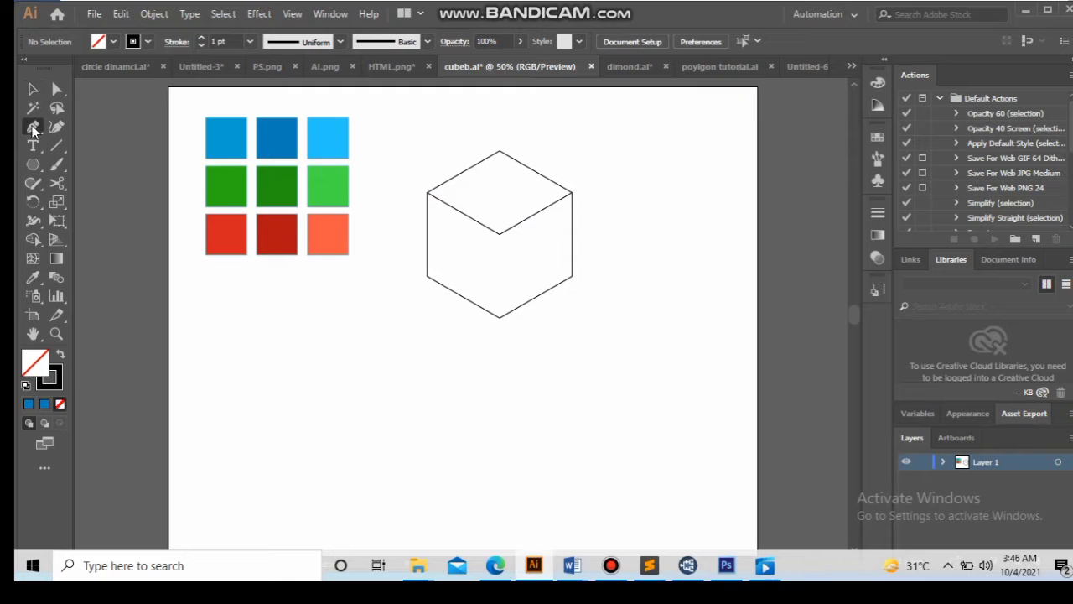
pyautogui.click(500, 234)
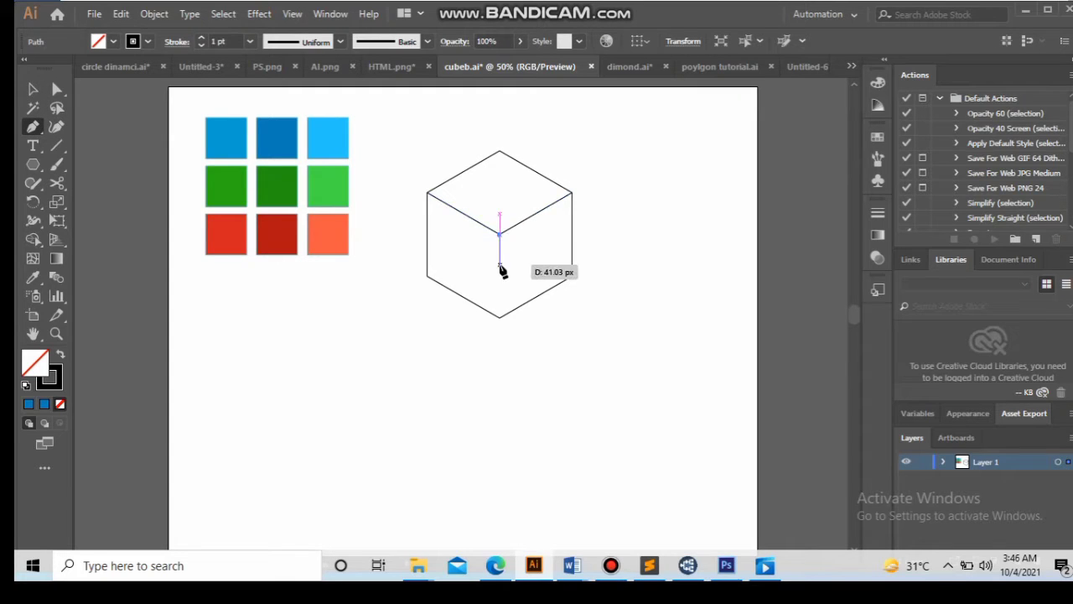
pyautogui.click(499, 317)
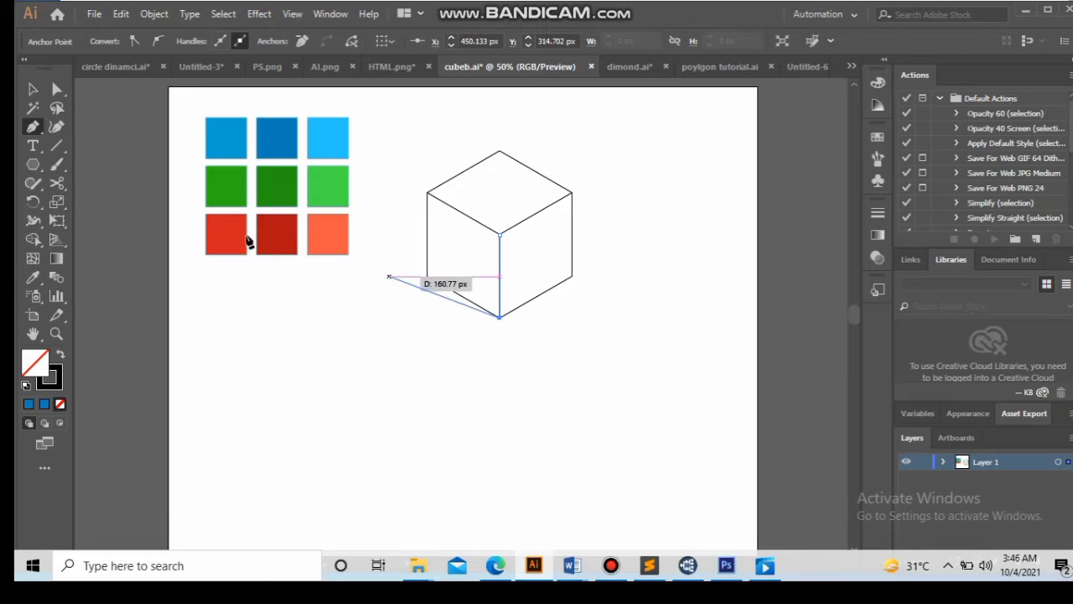
pyautogui.click(33, 90)
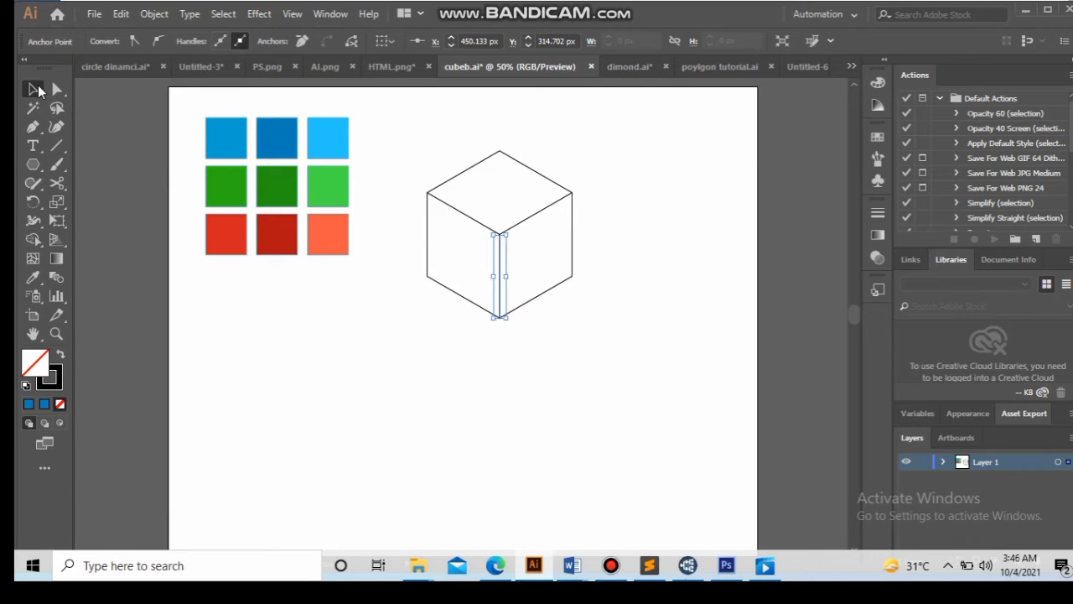
pyautogui.click(443, 152)
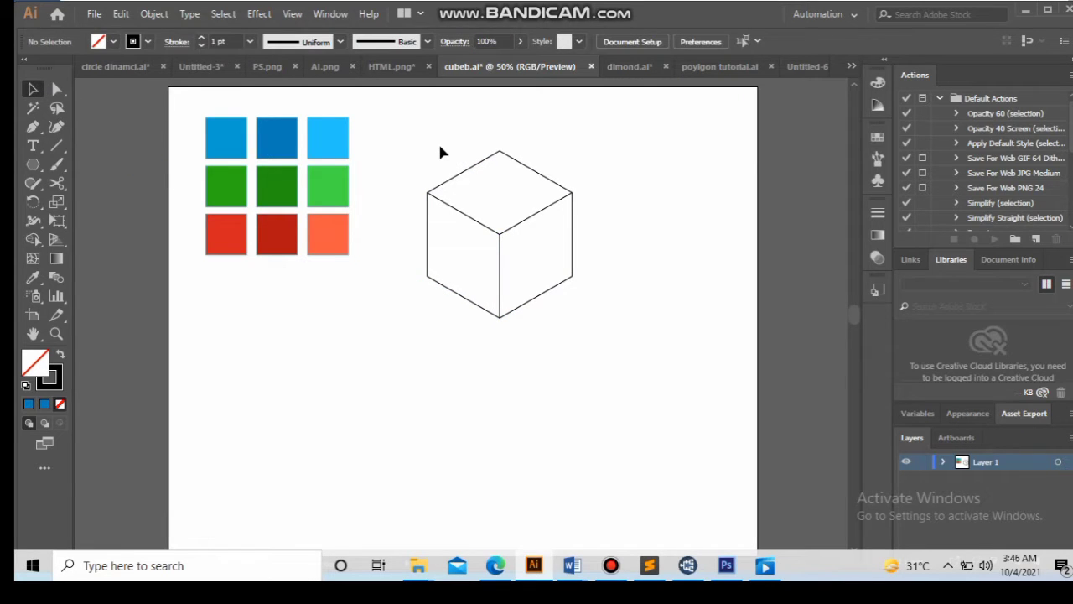
pyautogui.moveTo(425, 147); pyautogui.dragTo(609, 330)
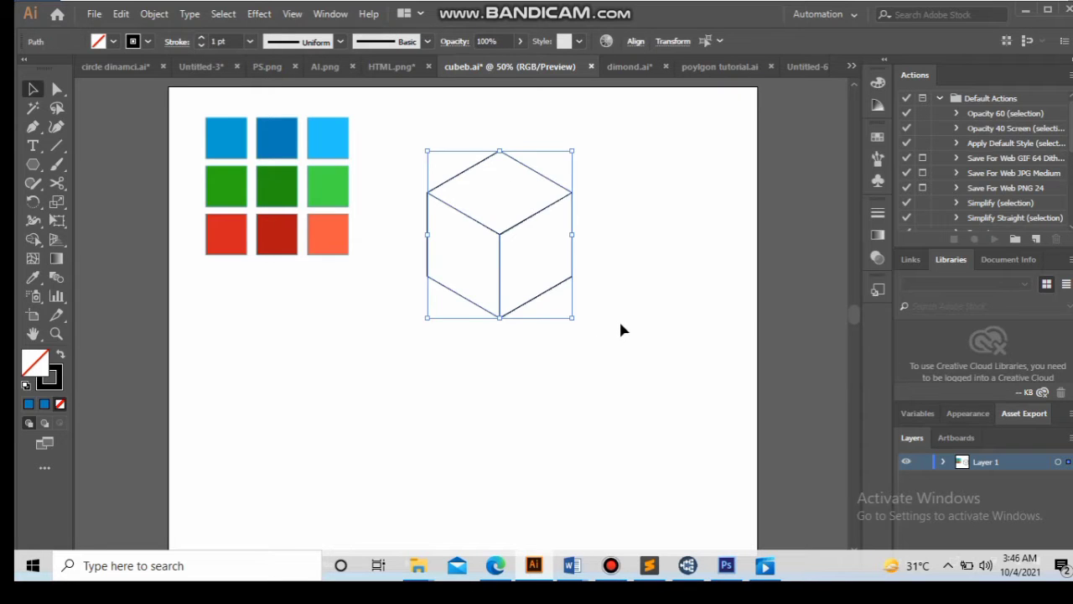
# - Show the Pathfinder panel and Divide the cube outline into face shapes
pyautogui.click(328, 14)
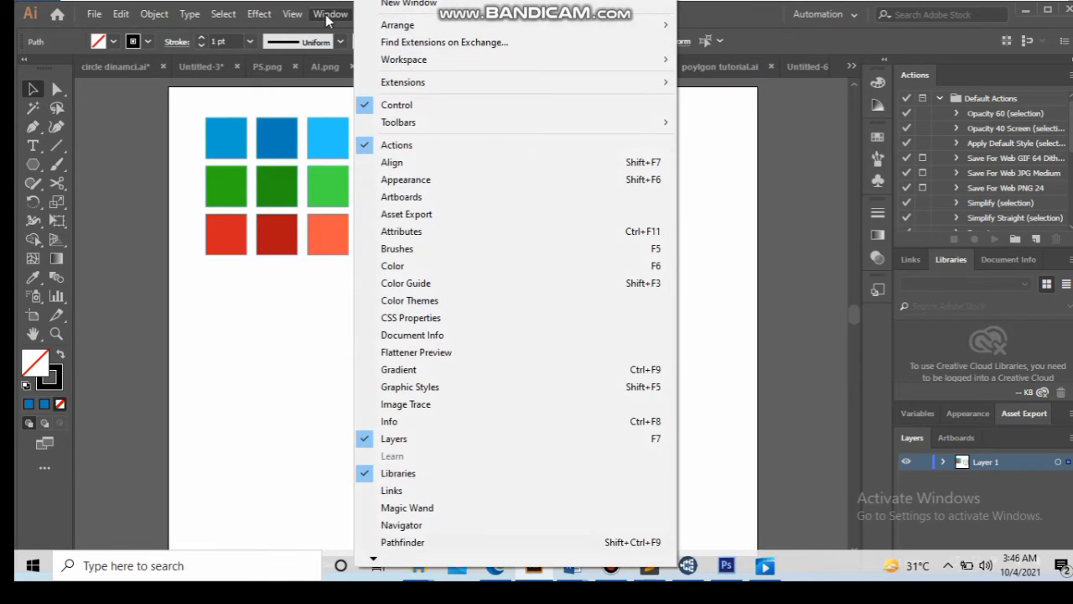
pyautogui.click(447, 543)
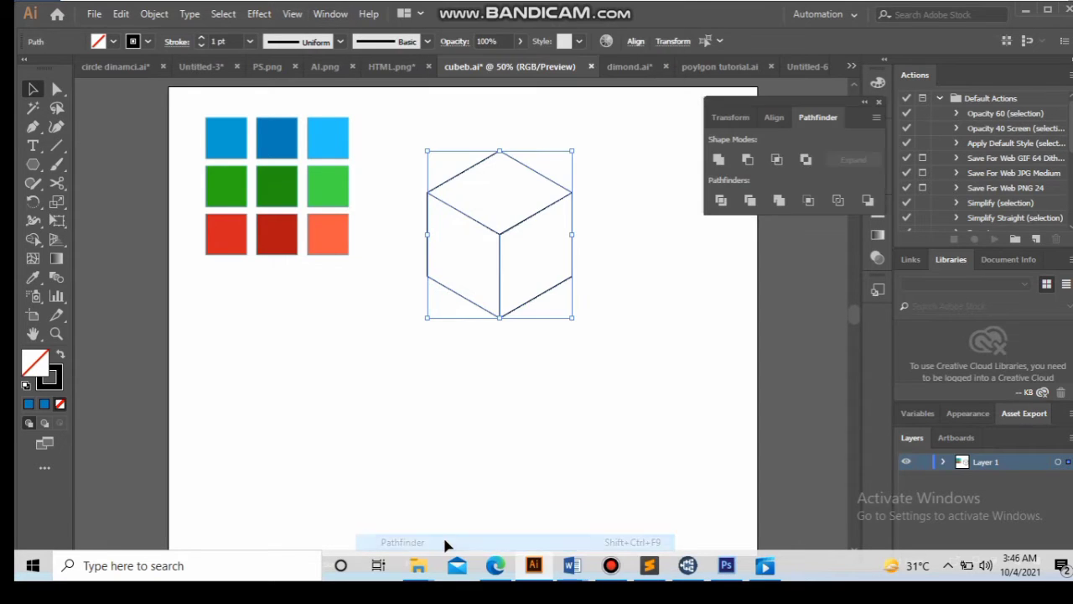
pyautogui.click(721, 201)
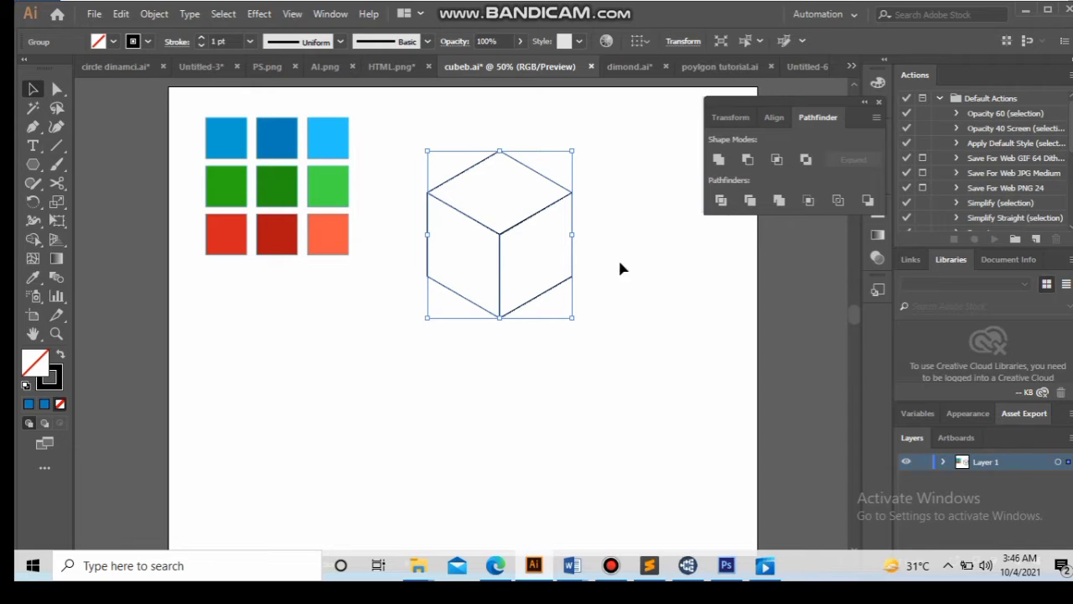
# - Ungroup the divided cube and select its left face
pyautogui.moveTo(602, 112); pyautogui.dragTo(410, 377)
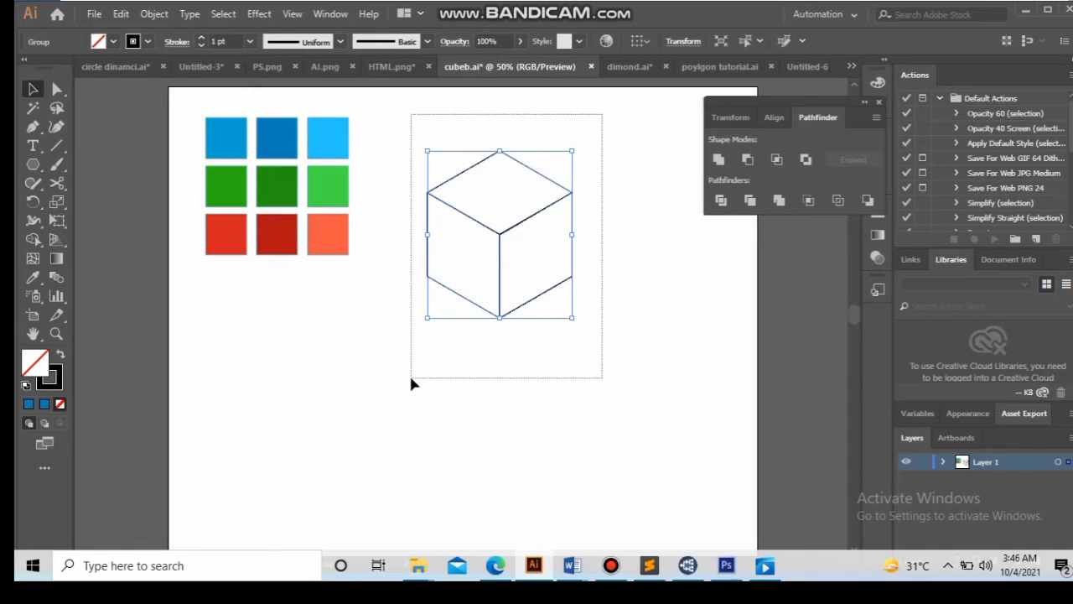
pyautogui.rightClick(496, 266)
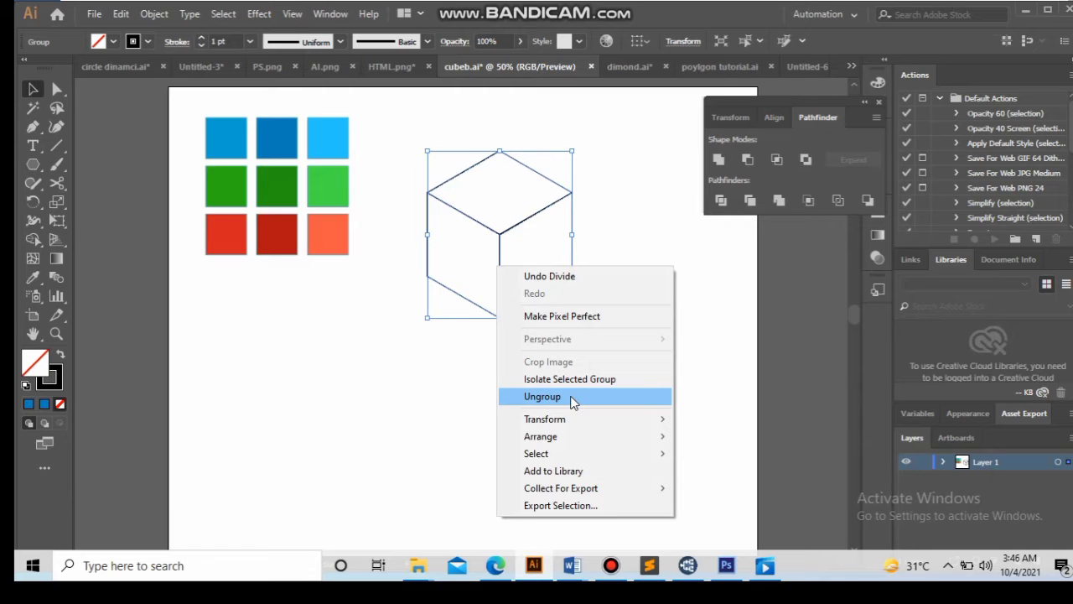
pyautogui.click(574, 402)
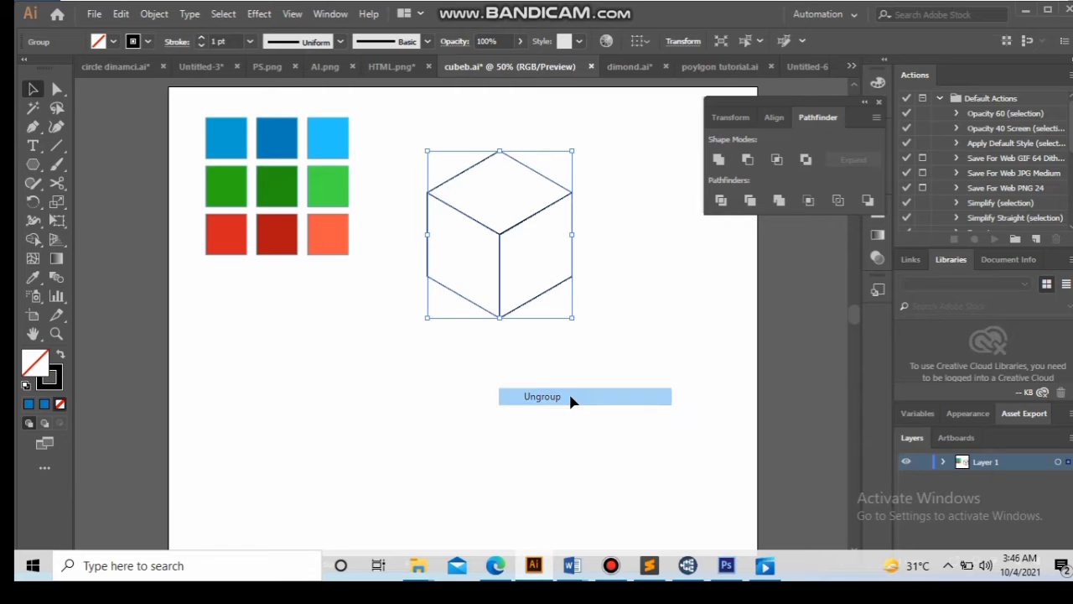
pyautogui.click(494, 405)
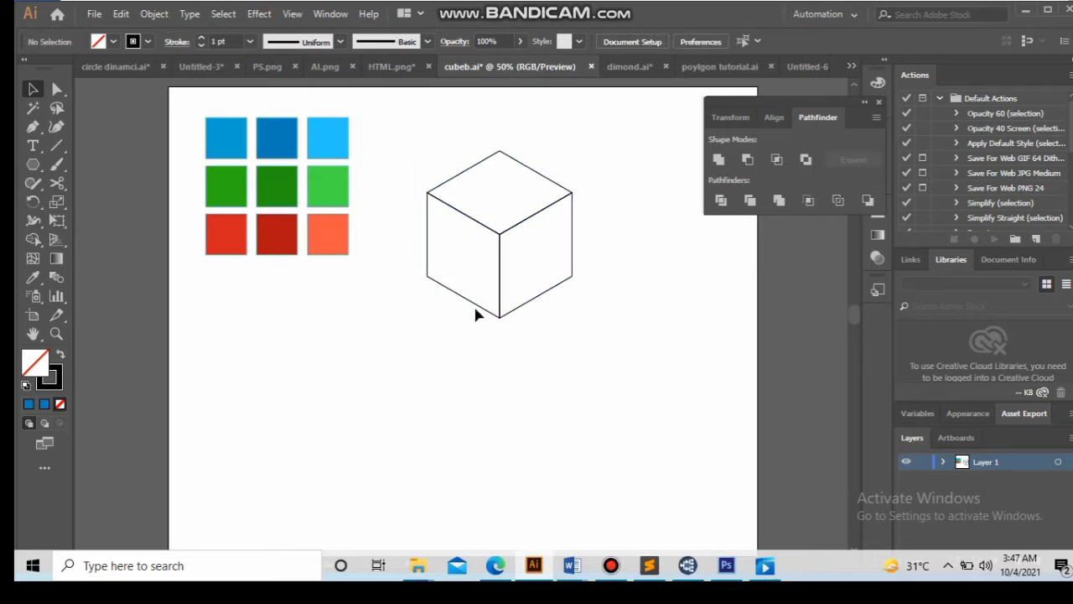
pyautogui.click(472, 308)
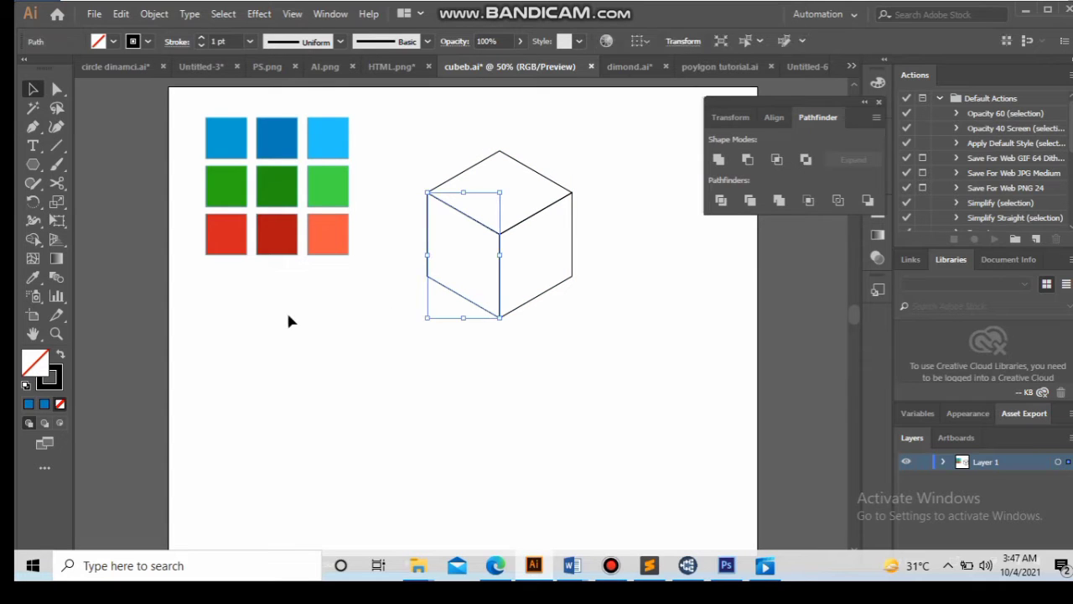
# - Eyedropper the top-left blue onto the left face and the dark blue onto the right face
pyautogui.click(33, 279)
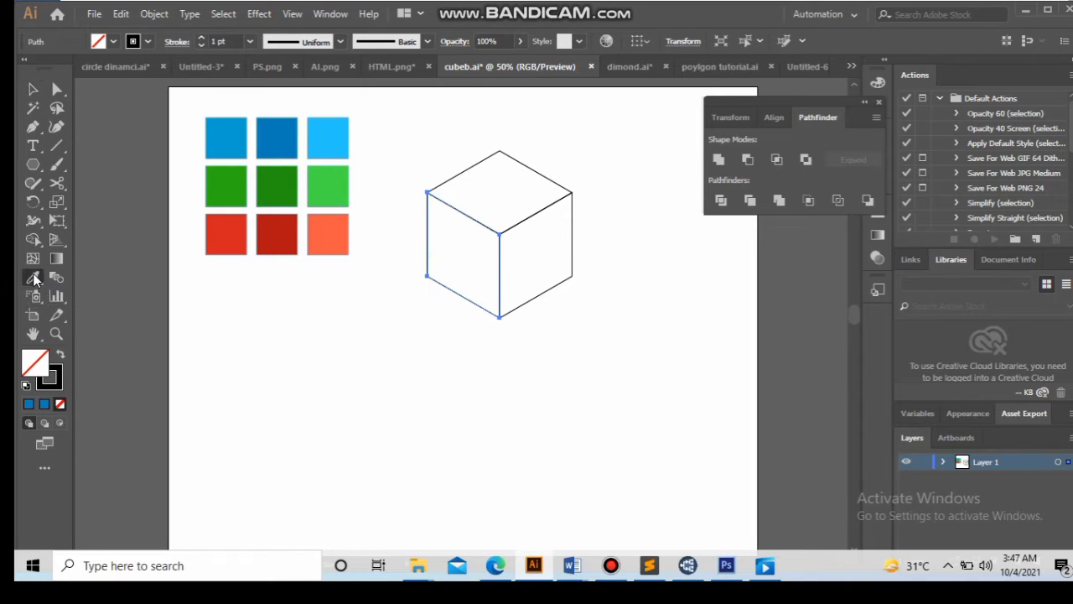
pyautogui.click(232, 134)
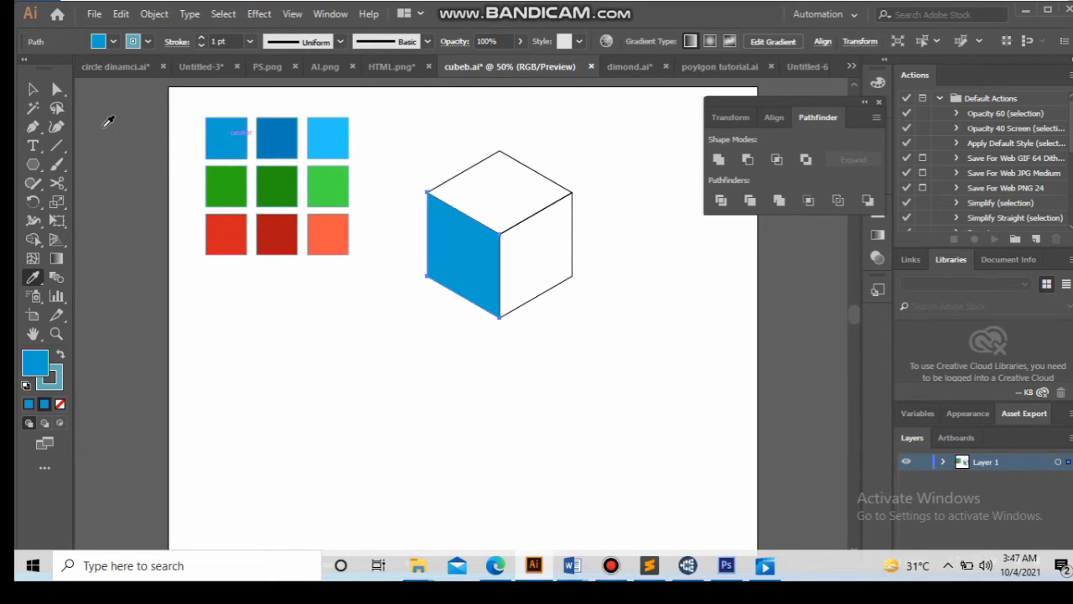
pyautogui.click(34, 91)
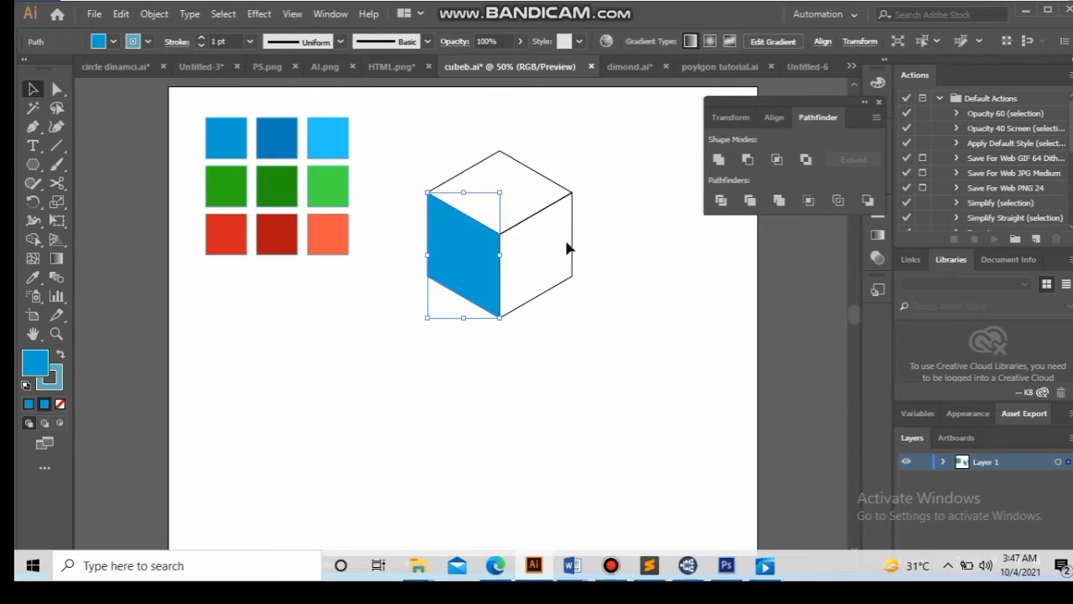
pyautogui.click(544, 216)
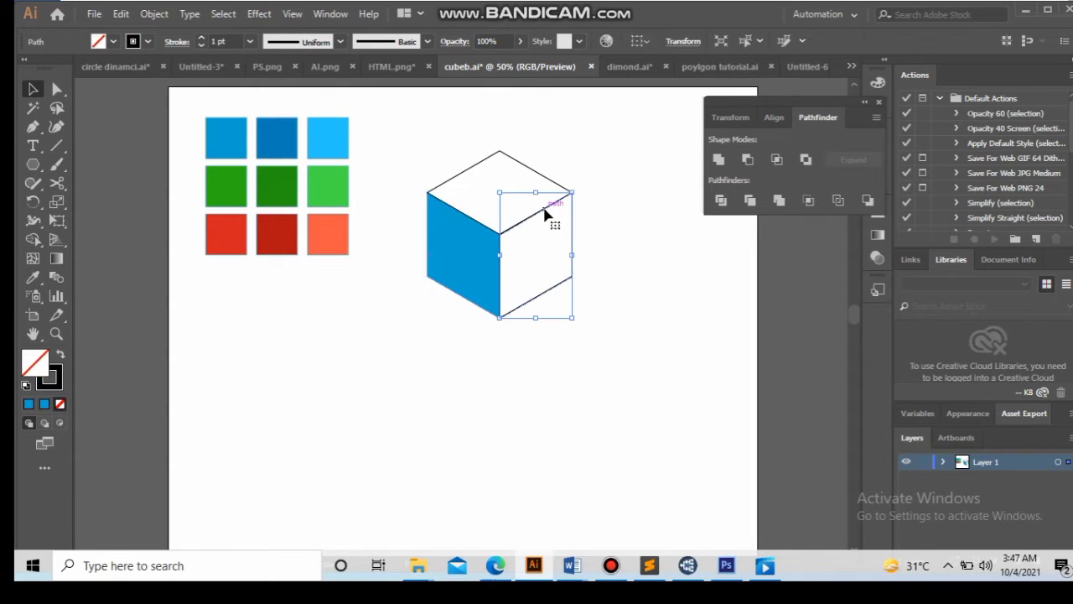
pyautogui.click(33, 277)
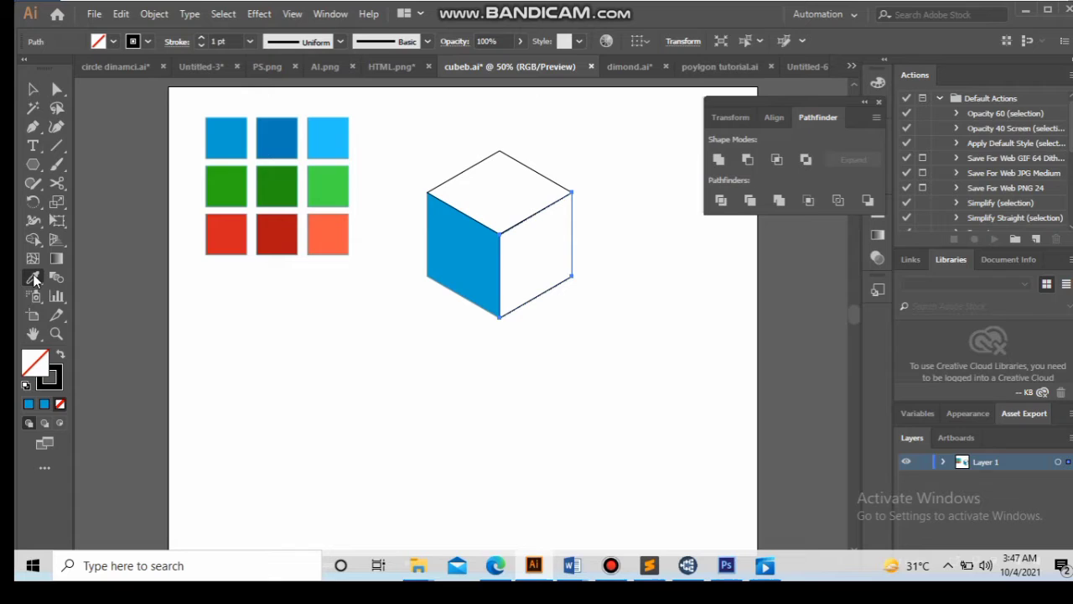
pyautogui.click(282, 135)
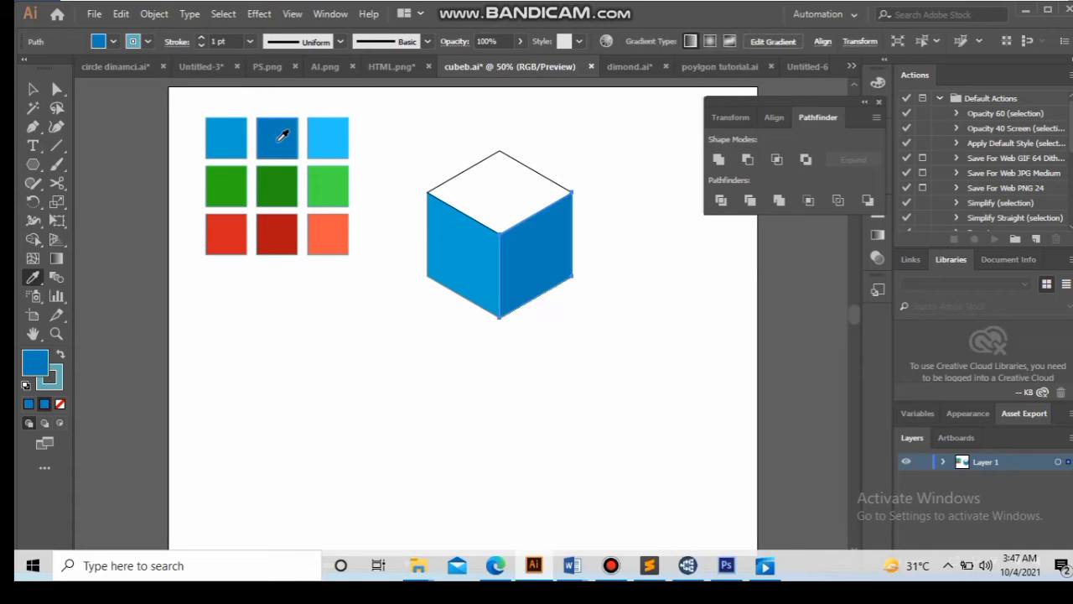
pyautogui.click(33, 89)
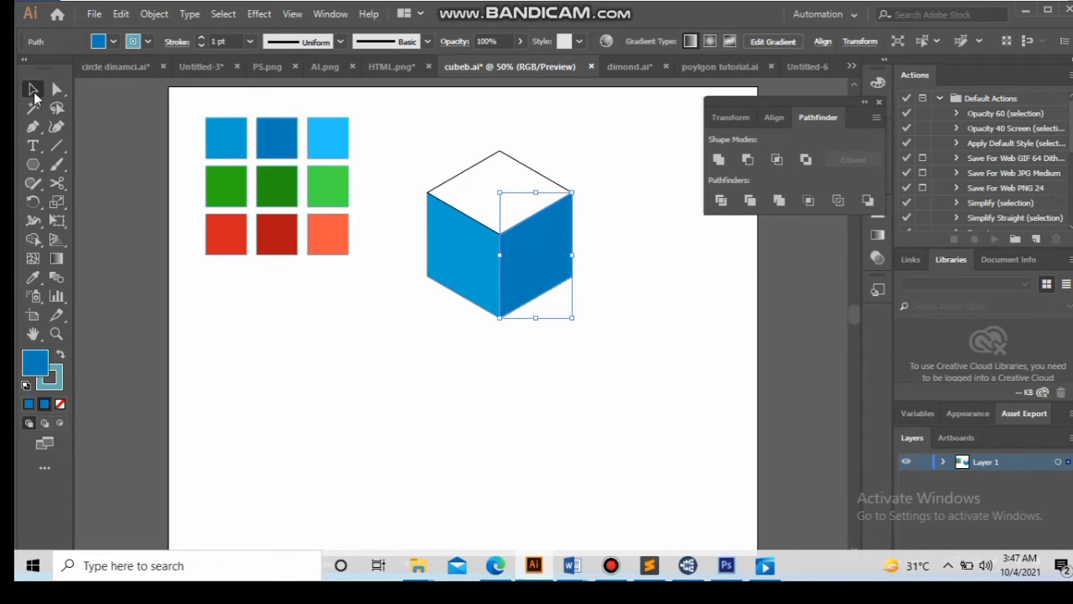
# - Fill the top face with the light-blue swatch, then select the whole cube
pyautogui.click(495, 167)
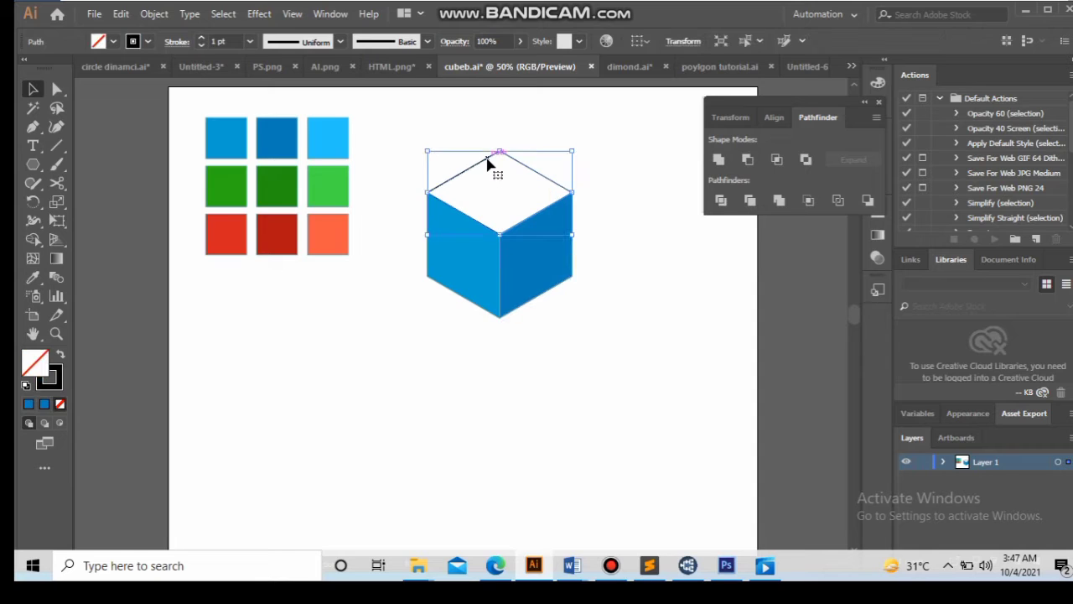
pyautogui.click(34, 277)
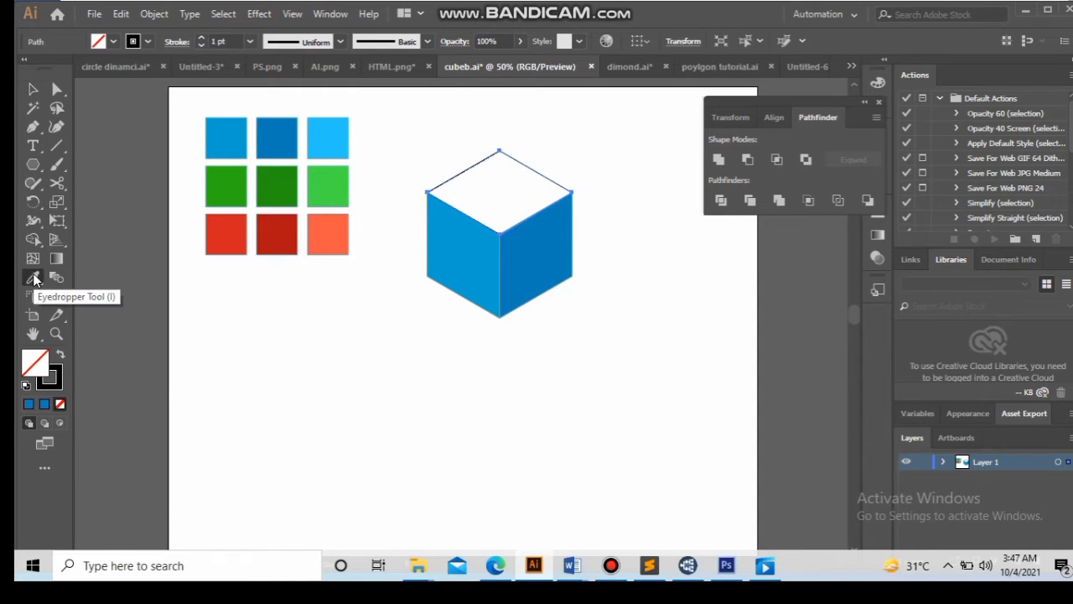
pyautogui.click(341, 134)
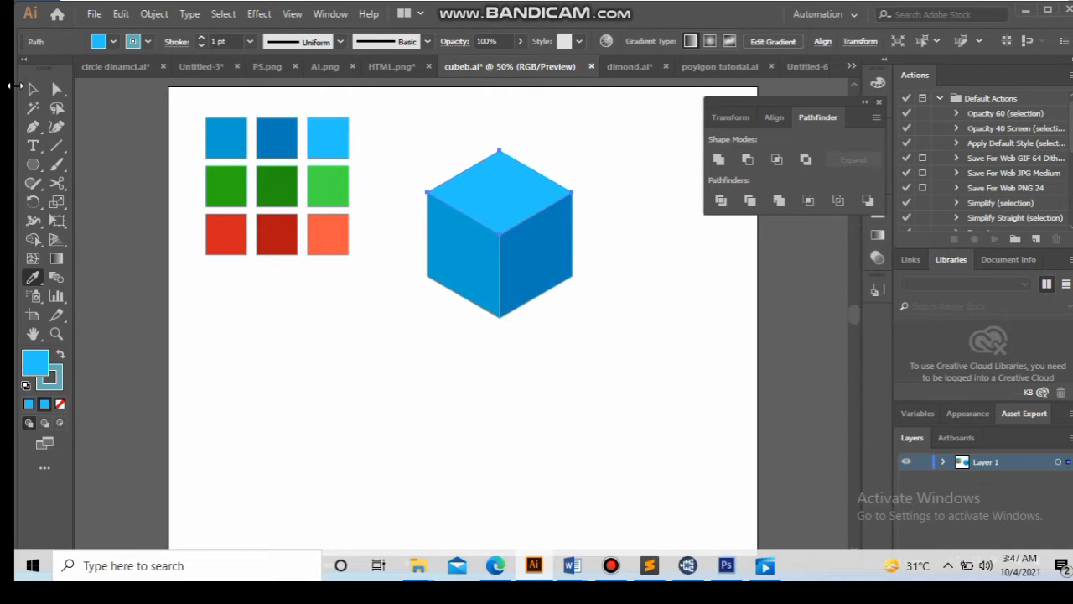
pyautogui.press('v')
pyautogui.moveTo(590, 156); pyautogui.dragTo(393, 367)
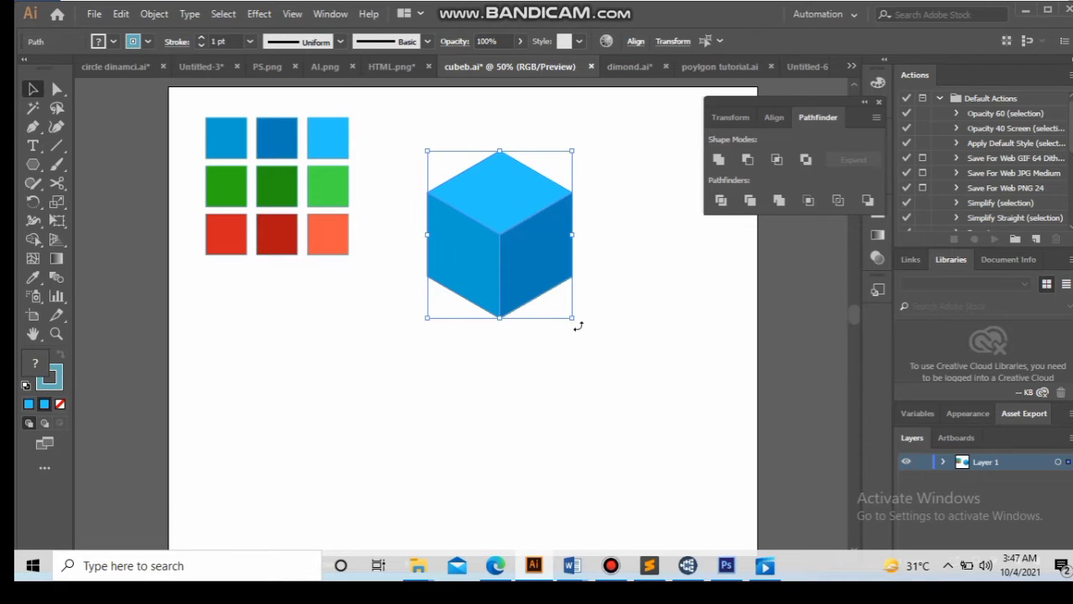
# - Move the blue cube to the lower left of the artboard
pyautogui.rightClick(549, 260)
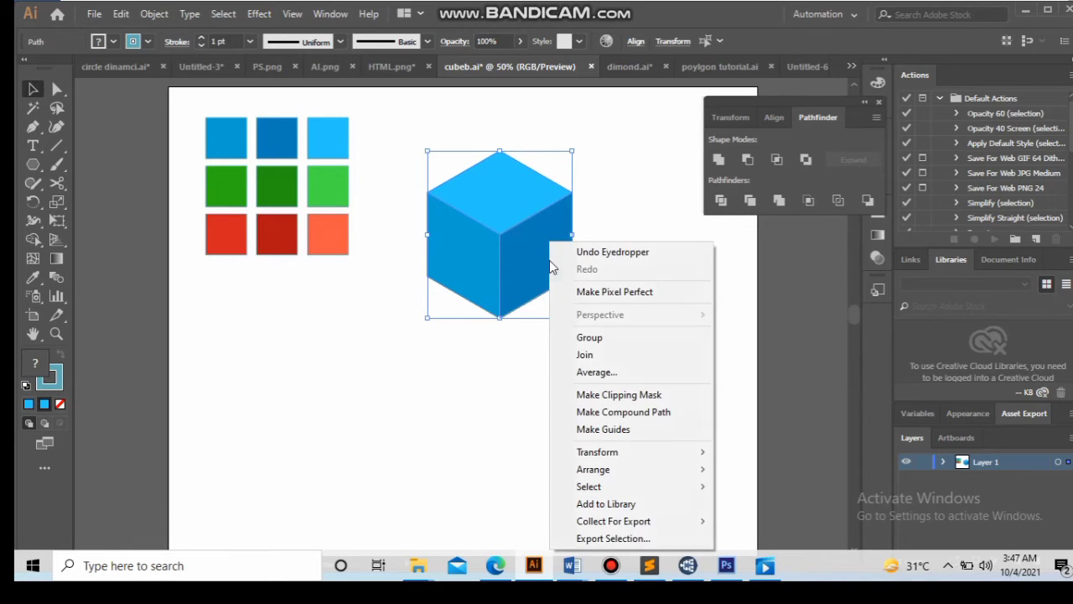
pyautogui.click(455, 448)
pyautogui.click(609, 176)
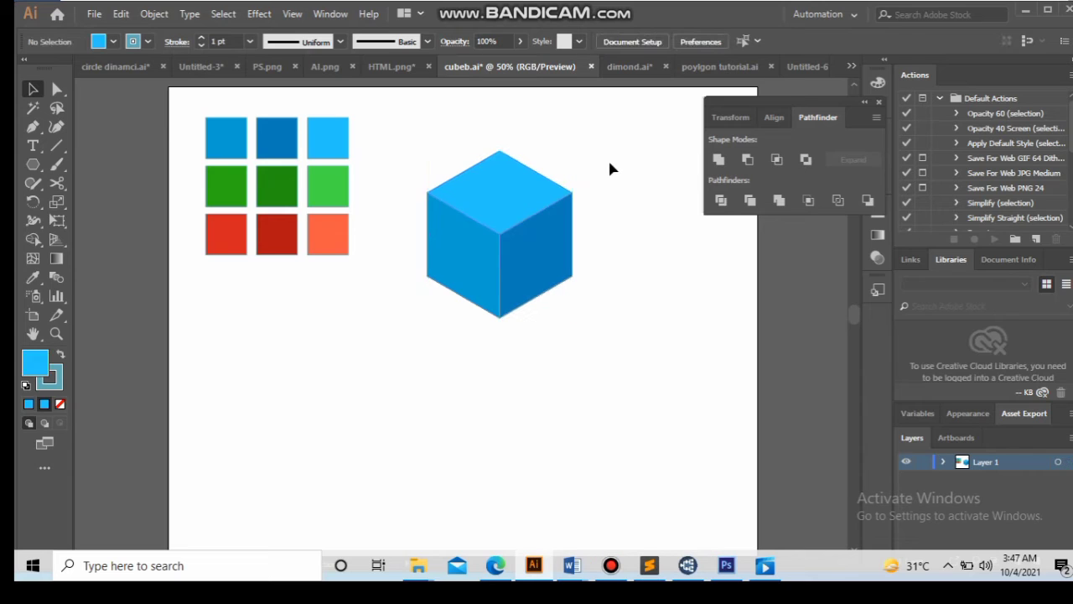
pyautogui.moveTo(610, 169); pyautogui.dragTo(400, 347)
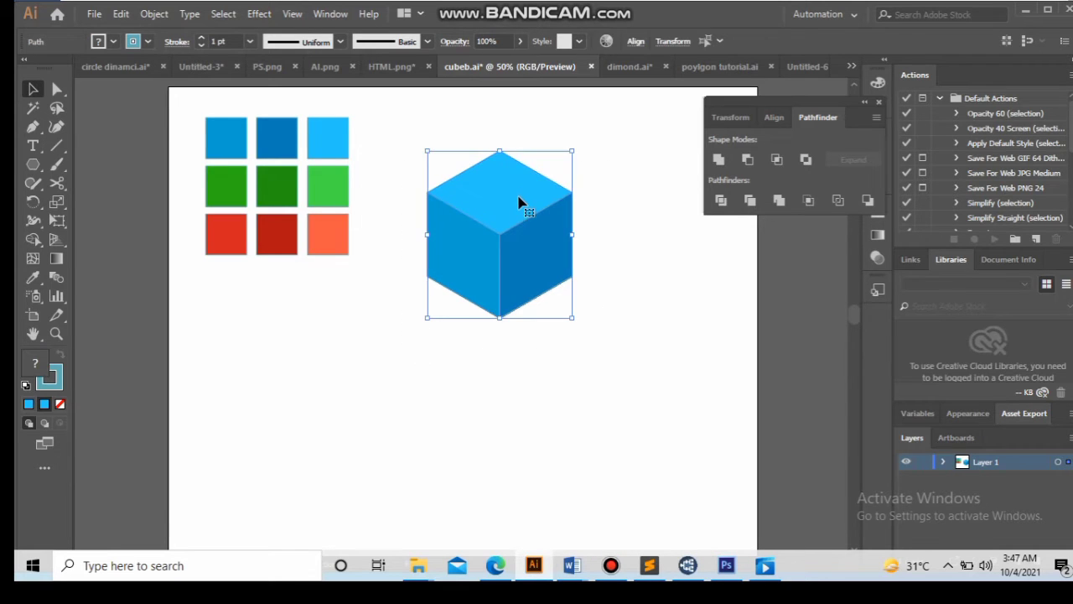
pyautogui.moveTo(518, 201); pyautogui.dragTo(372, 355)
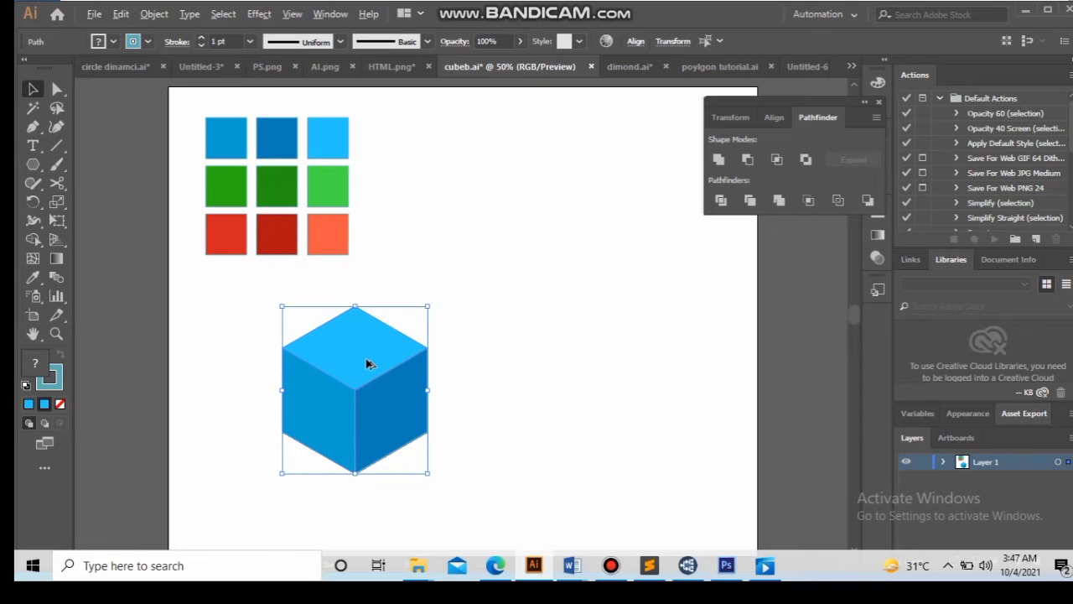
# - Alt-drag a copy of the cube to the upper right and clear the selection
pyautogui.moveTo(366, 363); pyautogui.dragTo(521, 201)
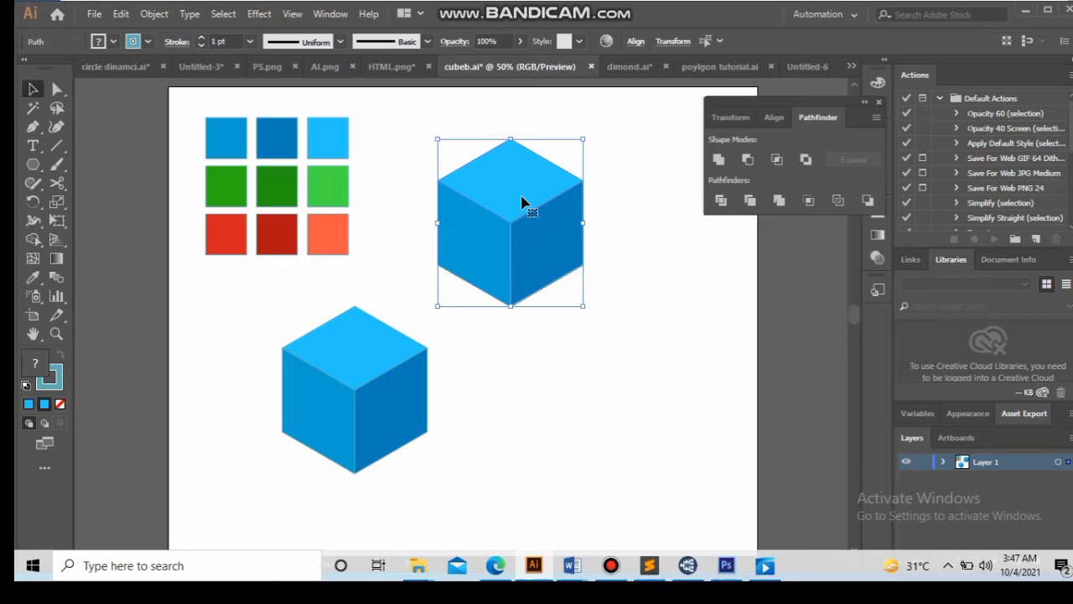
pyautogui.click(486, 394)
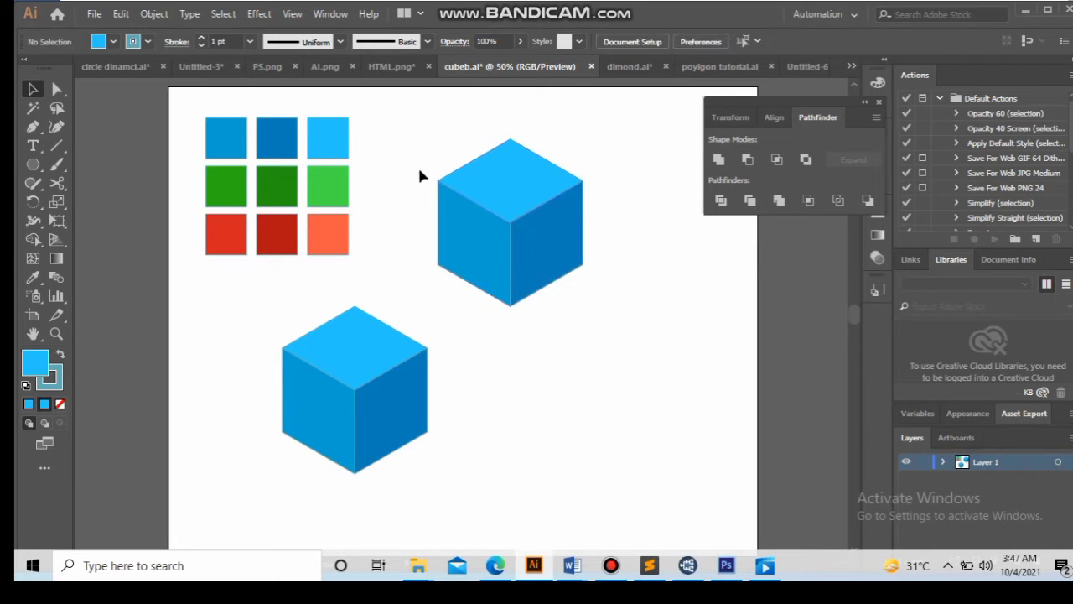
pyautogui.moveTo(418, 169)
pyautogui.mouseDown()
pyautogui.moveTo(611, 354)
pyautogui.moveTo(607, 306)
pyautogui.mouseUp()
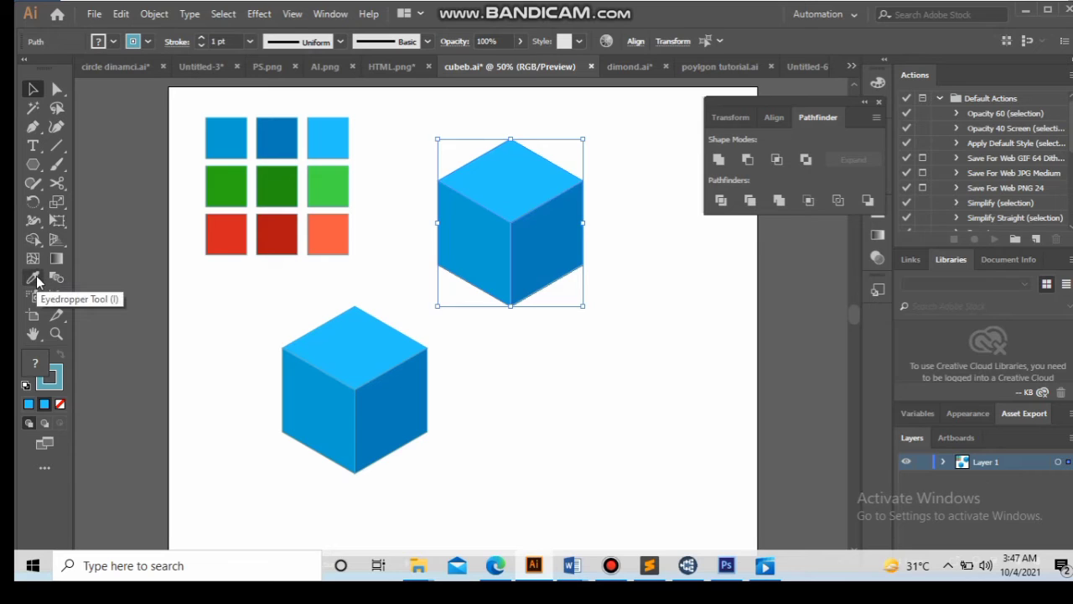
# - Fill the upper cube's left face with the green swatch colour
pyautogui.click(435, 249)
pyautogui.click(459, 247)
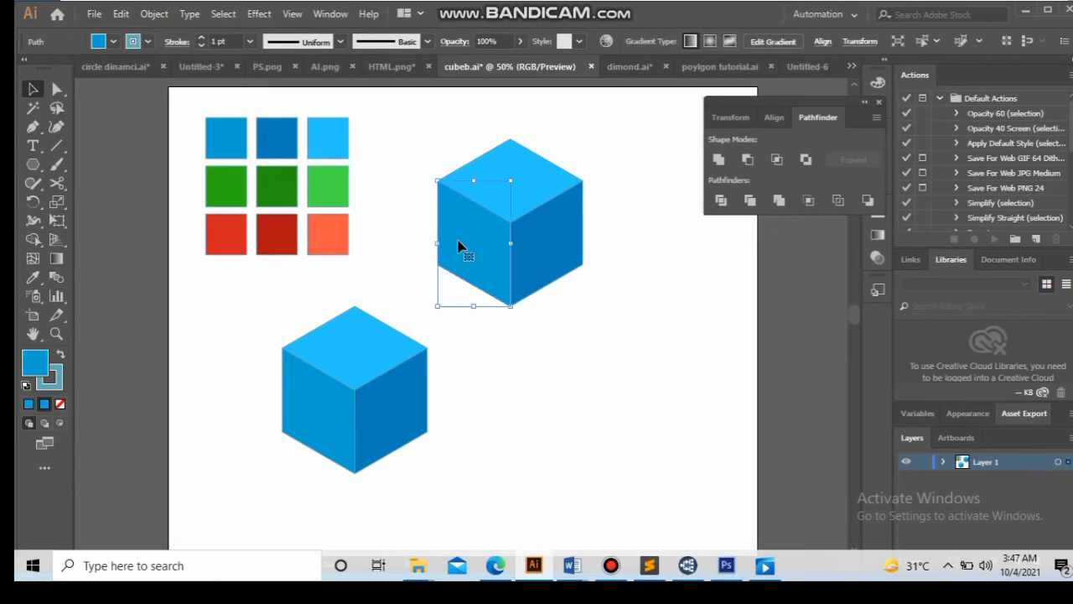
pyautogui.click(32, 277)
pyautogui.click(224, 183)
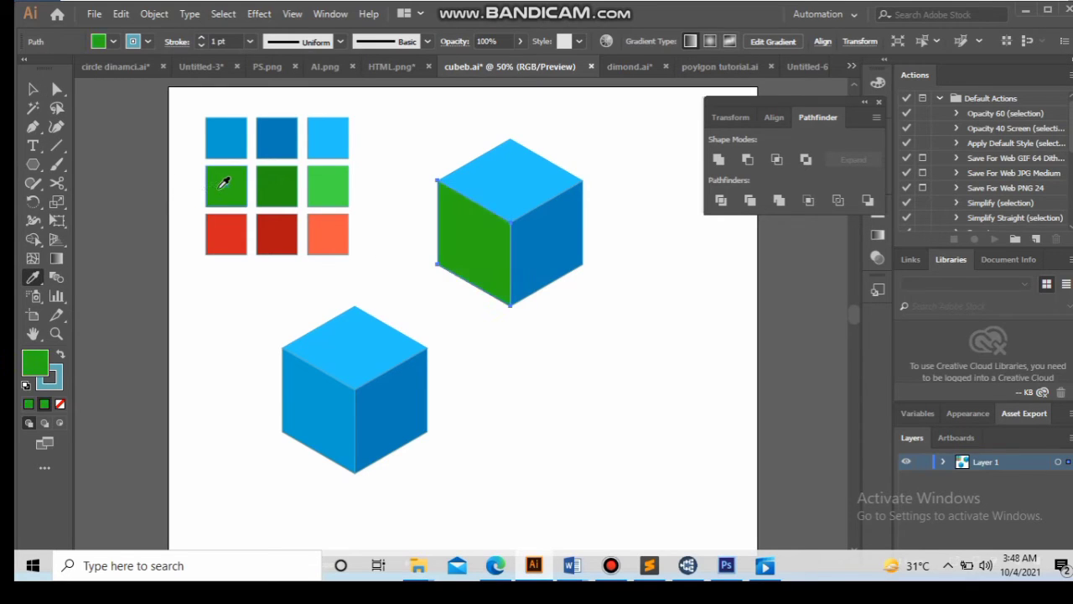
pyautogui.click(32, 90)
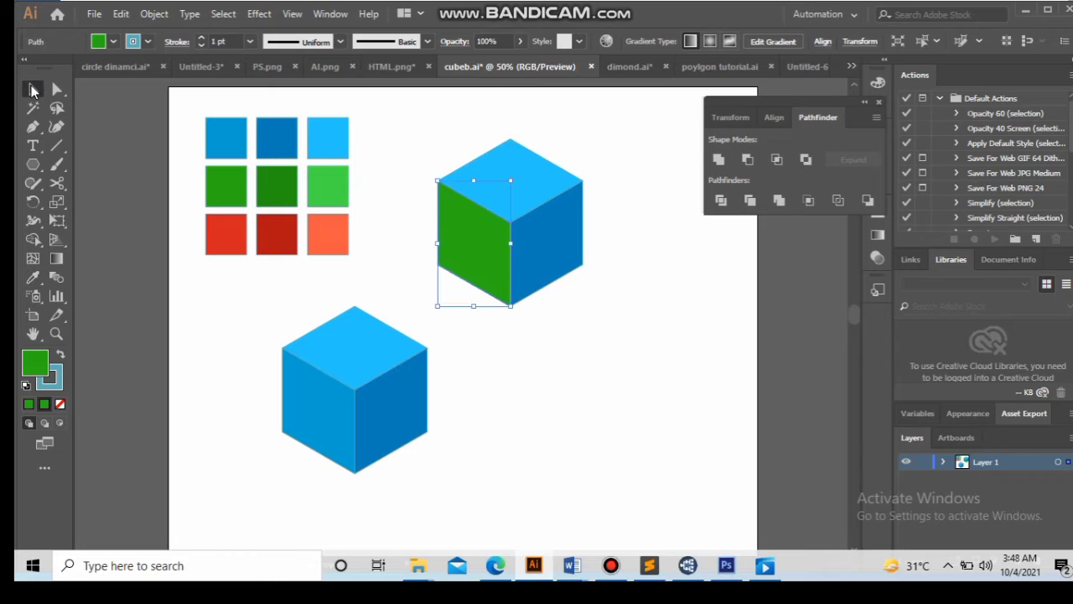
# - Give the upper cube's right face dark green and its top face light green
pyautogui.click(545, 264)
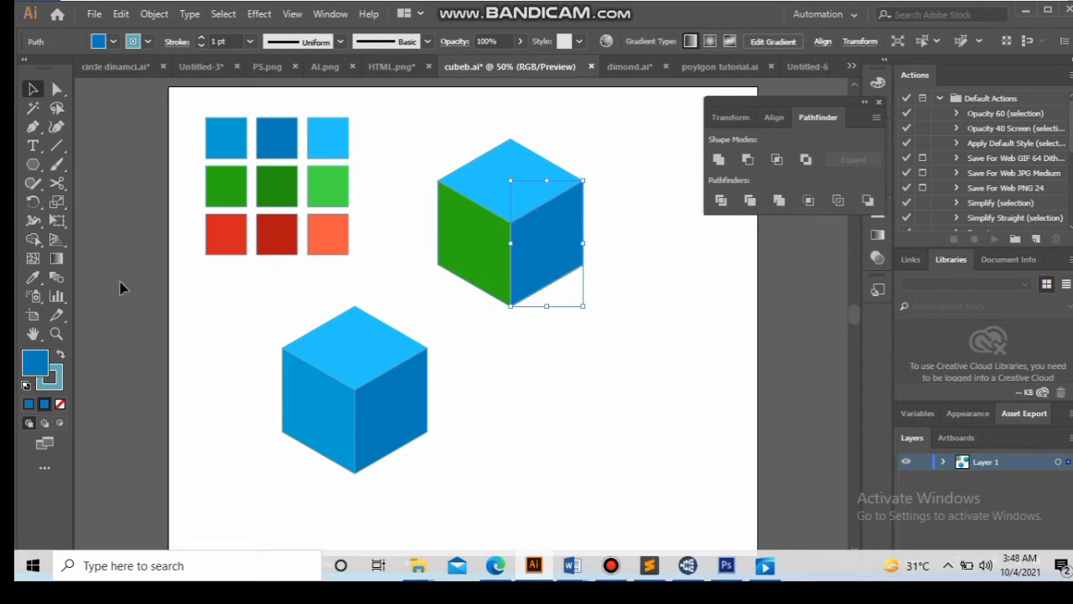
pyautogui.click(32, 278)
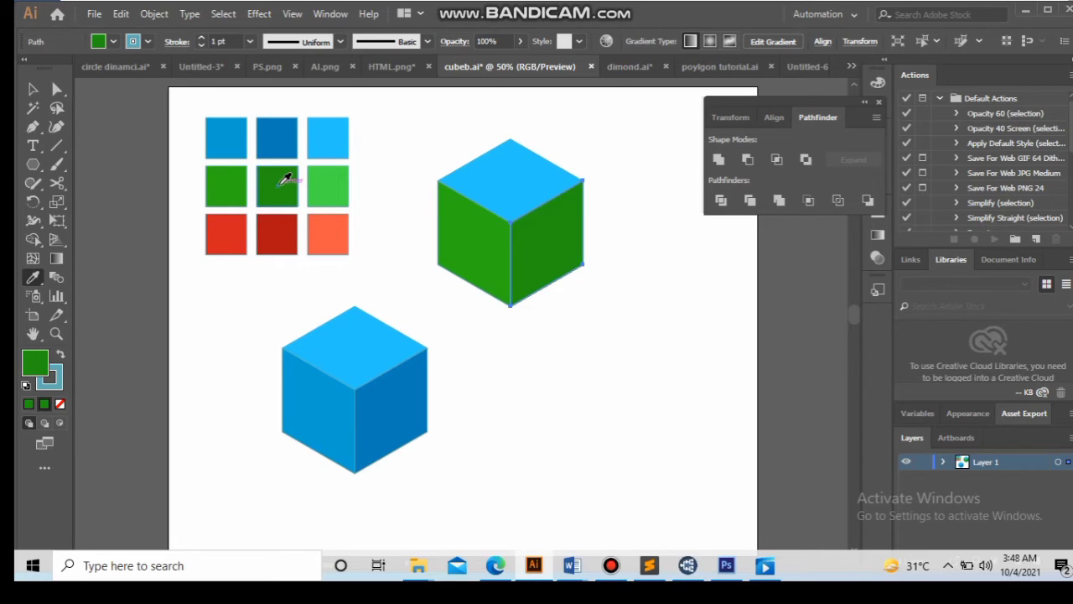
pyautogui.click(32, 89)
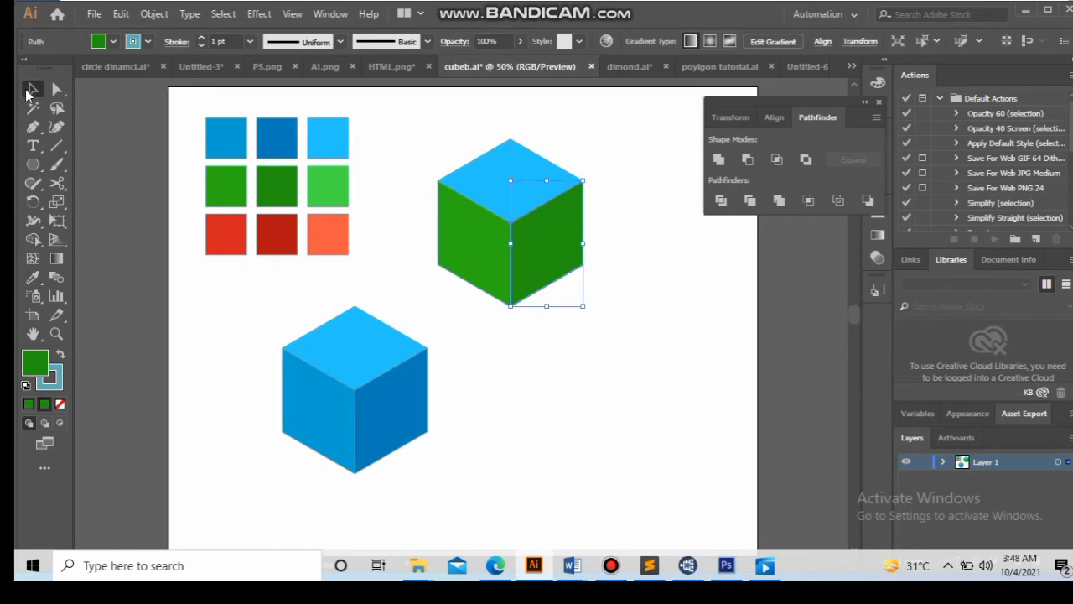
pyautogui.click(505, 195)
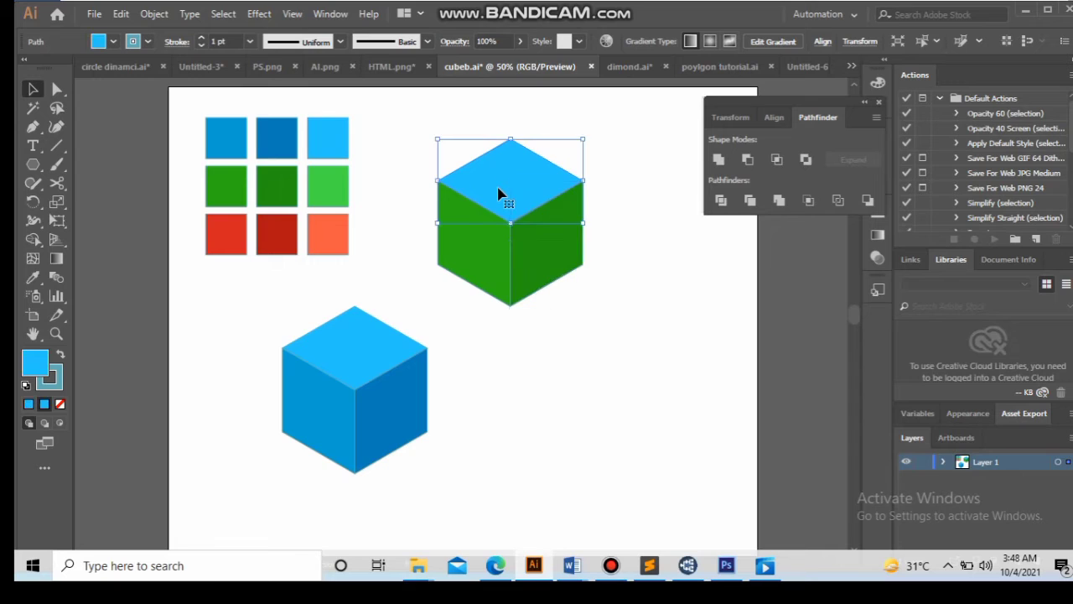
pyautogui.click(32, 278)
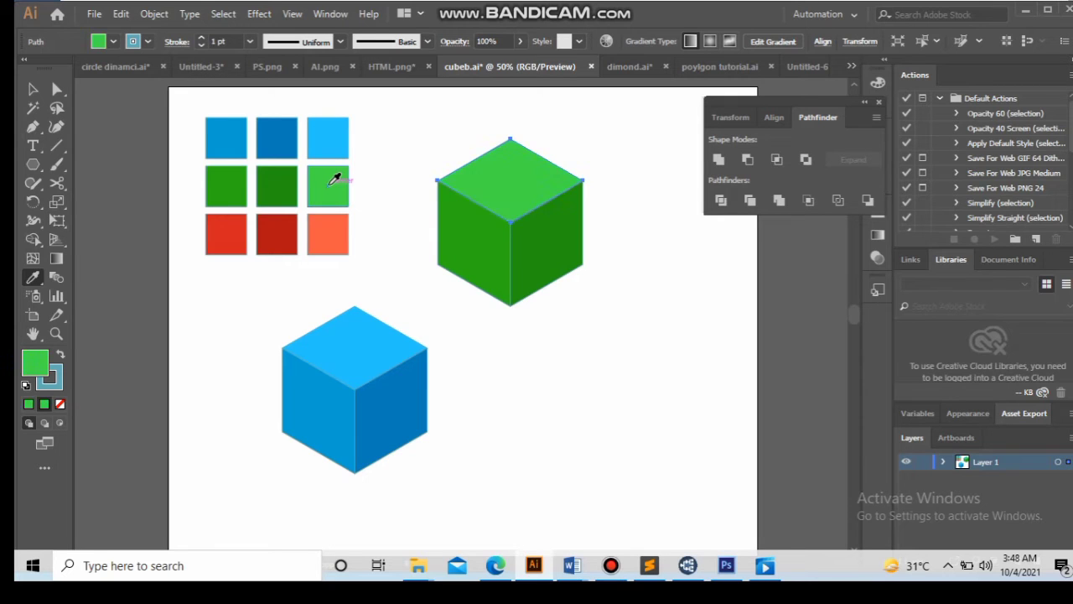
pyautogui.click(32, 89)
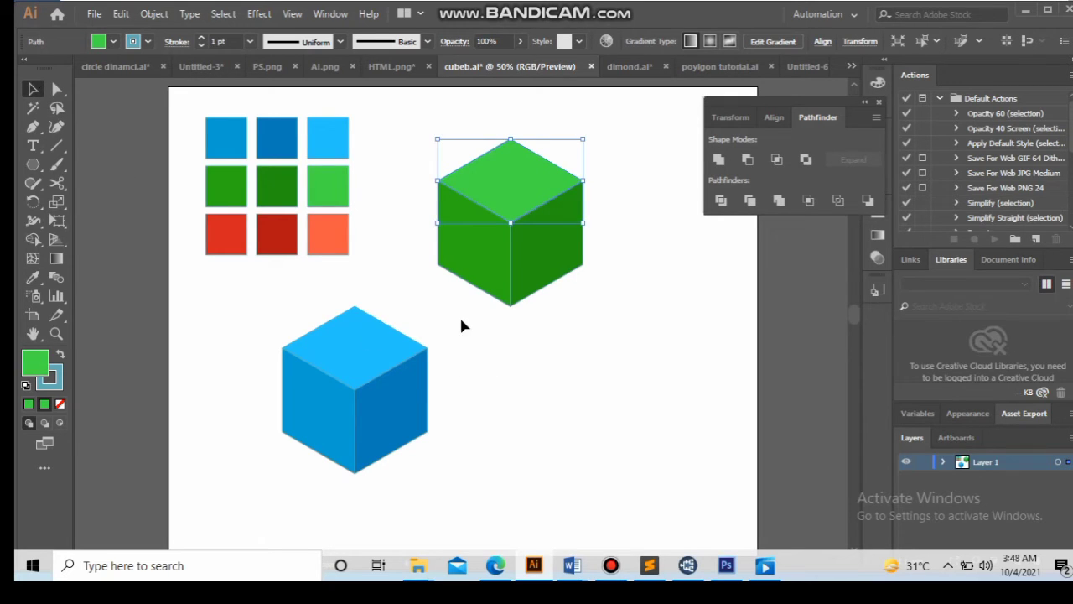
pyautogui.moveTo(460, 316); pyautogui.dragTo(249, 486)
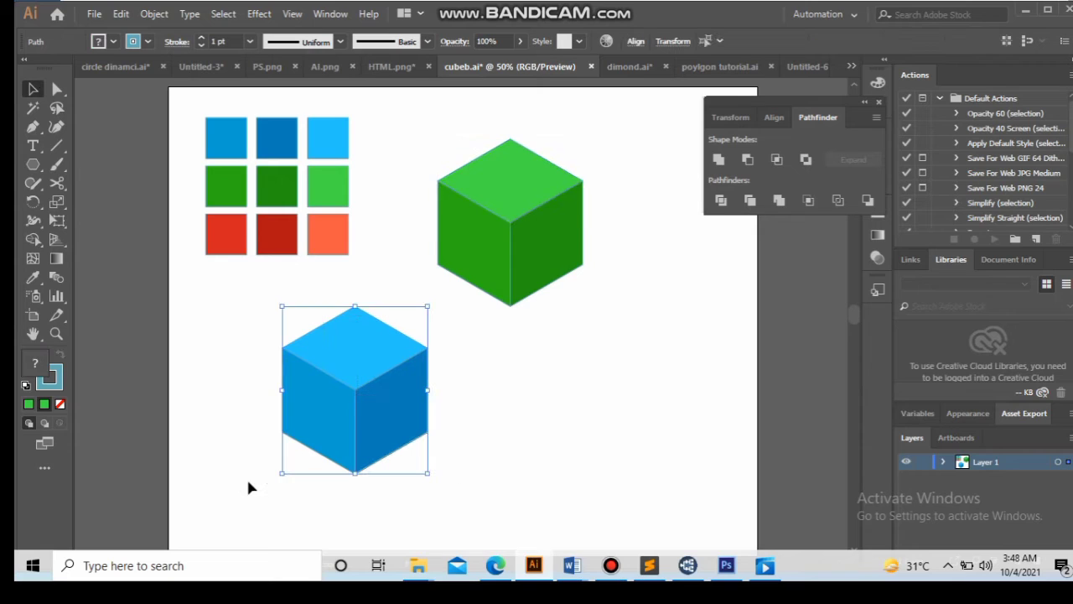
# - Set the blue cube's stroke to None
pyautogui.click(150, 43)
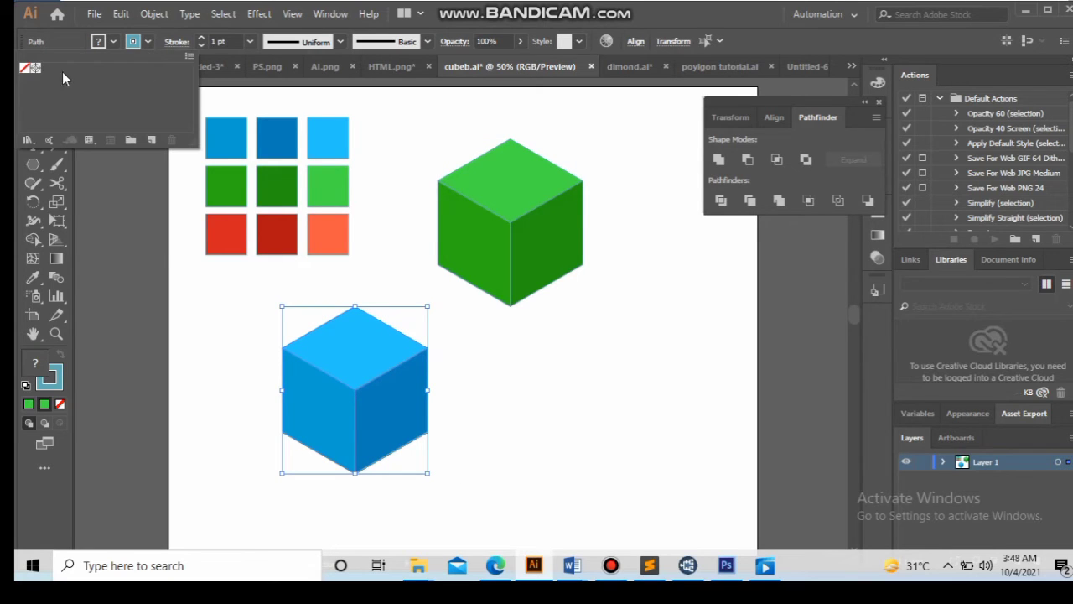
pyautogui.click(24, 68)
pyautogui.click(220, 354)
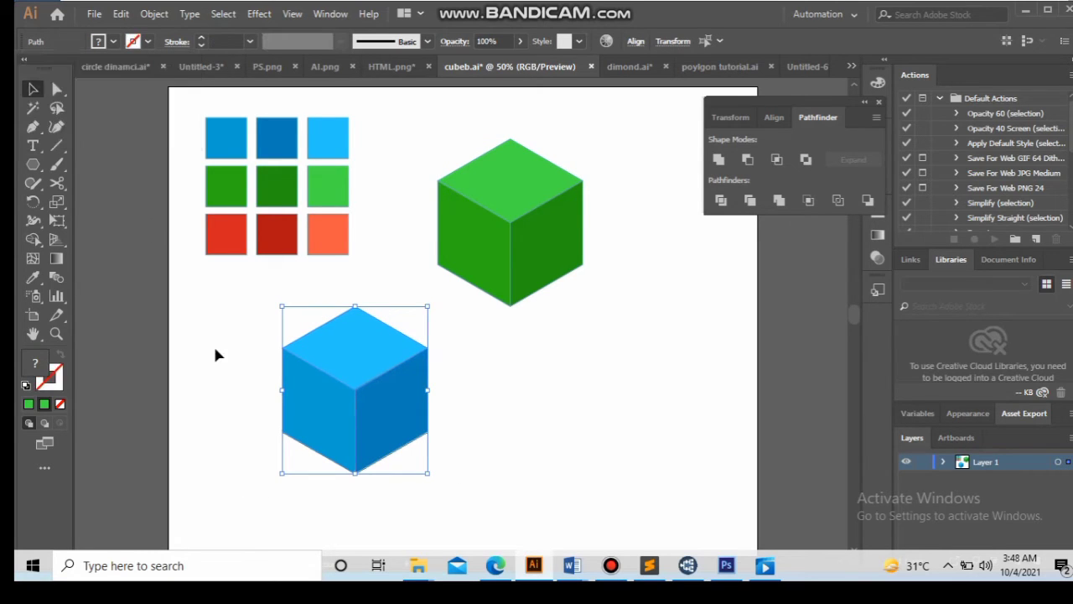
pyautogui.click(623, 132)
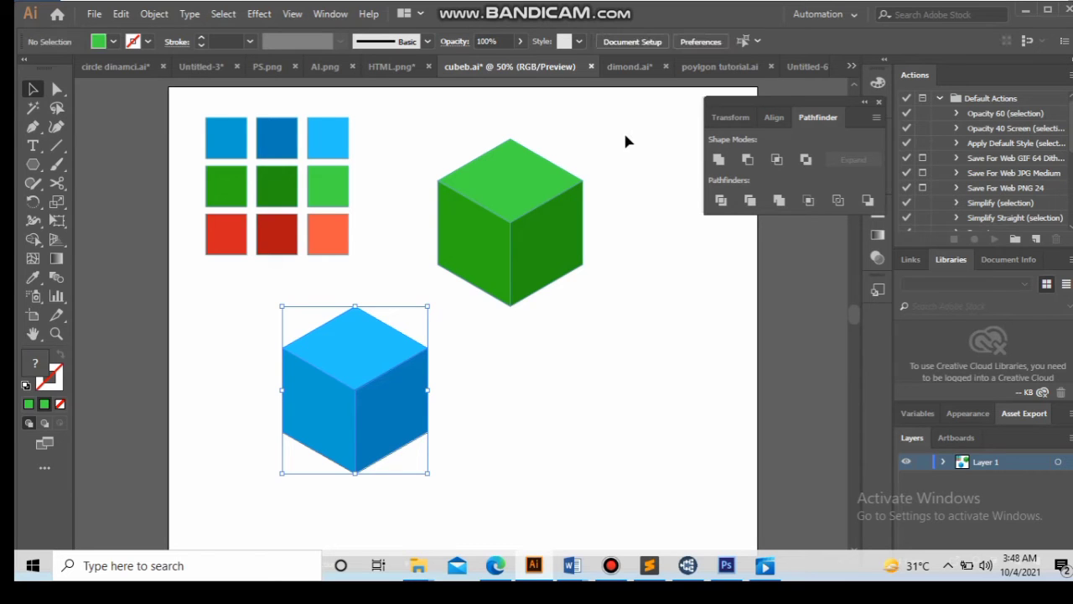
pyautogui.moveTo(625, 135); pyautogui.dragTo(438, 282)
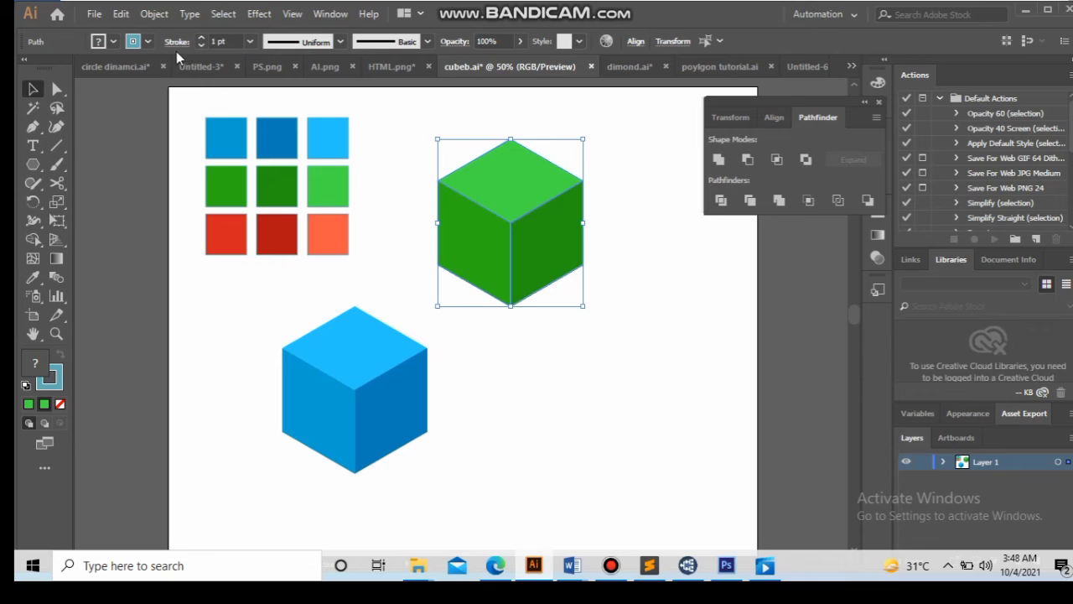
# - Set the green cube's stroke to None
pyautogui.click(148, 41)
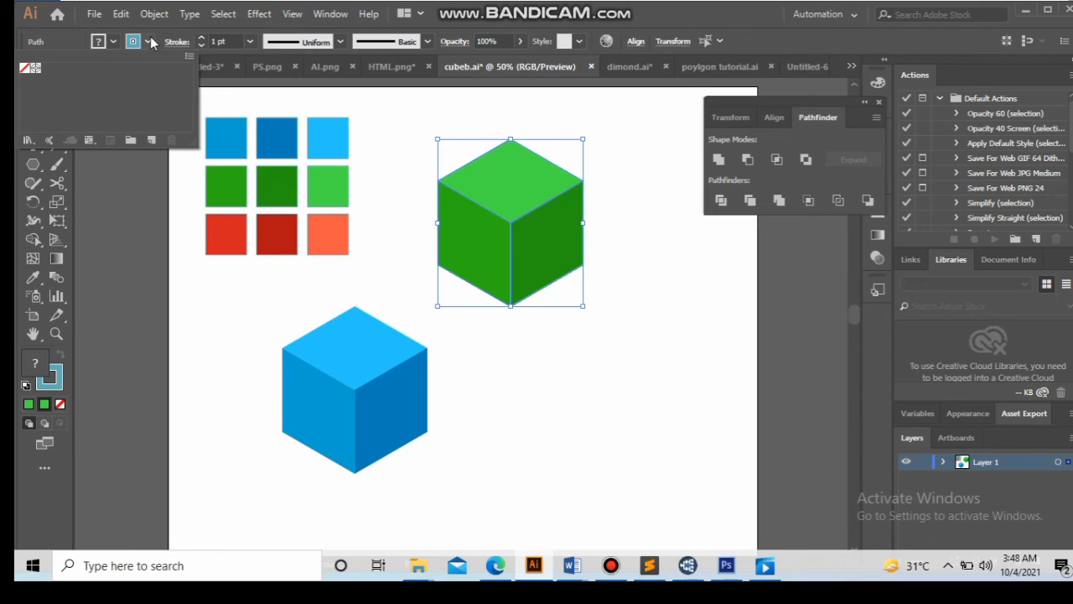
pyautogui.click(23, 68)
pyautogui.click(189, 314)
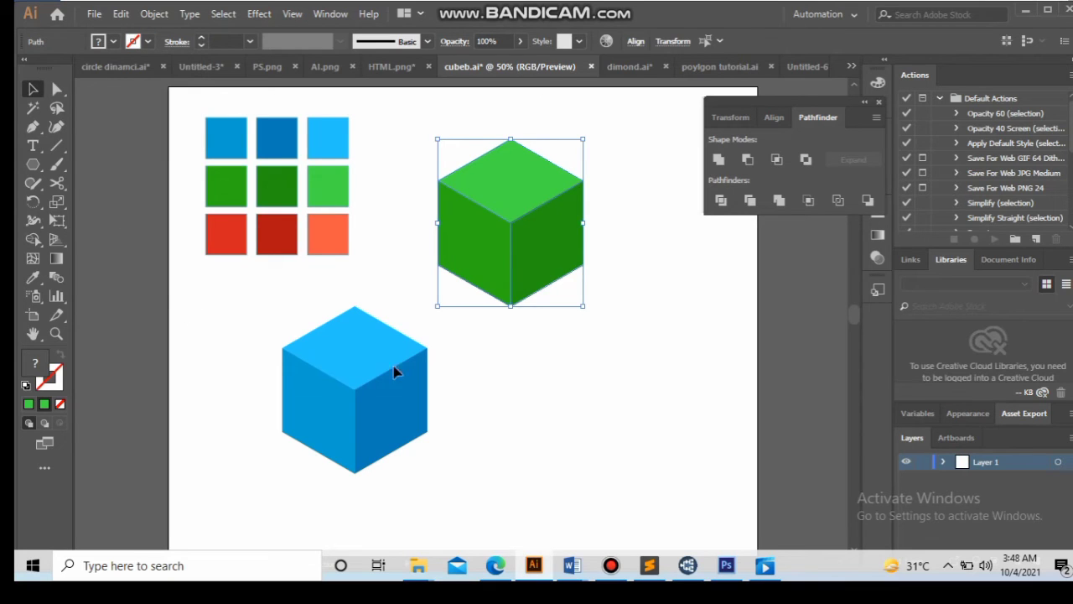
pyautogui.click(587, 248)
# - Alt-drag a copy of the green cube to sit beside the blue cube
pyautogui.moveTo(597, 165); pyautogui.dragTo(440, 306)
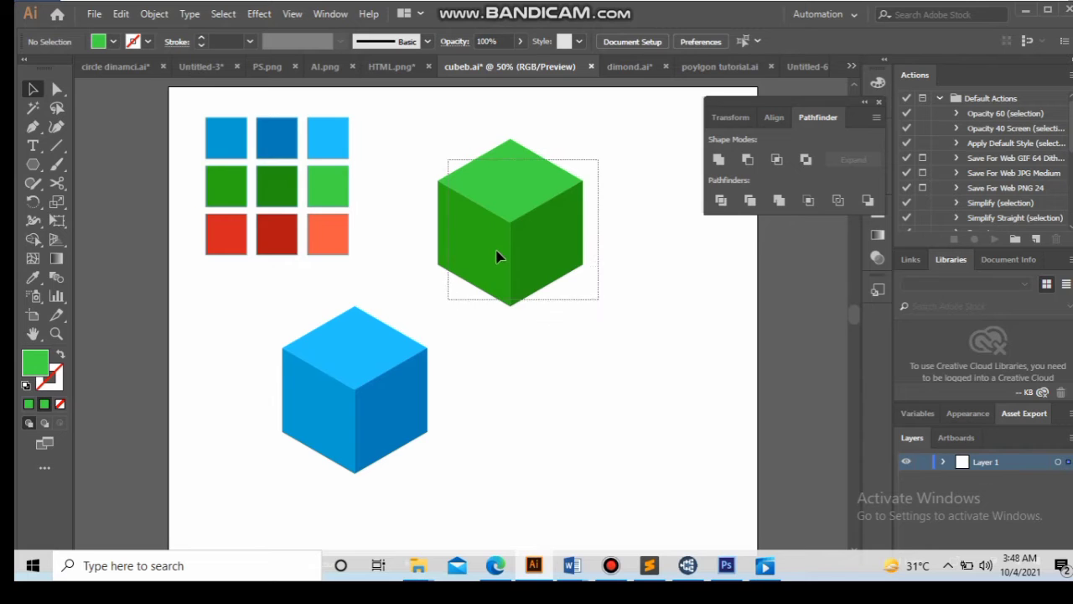
pyautogui.moveTo(502, 369)
pyautogui.mouseDown()
pyautogui.moveTo(510, 383)
pyautogui.moveTo(505, 216)
pyautogui.mouseUp()
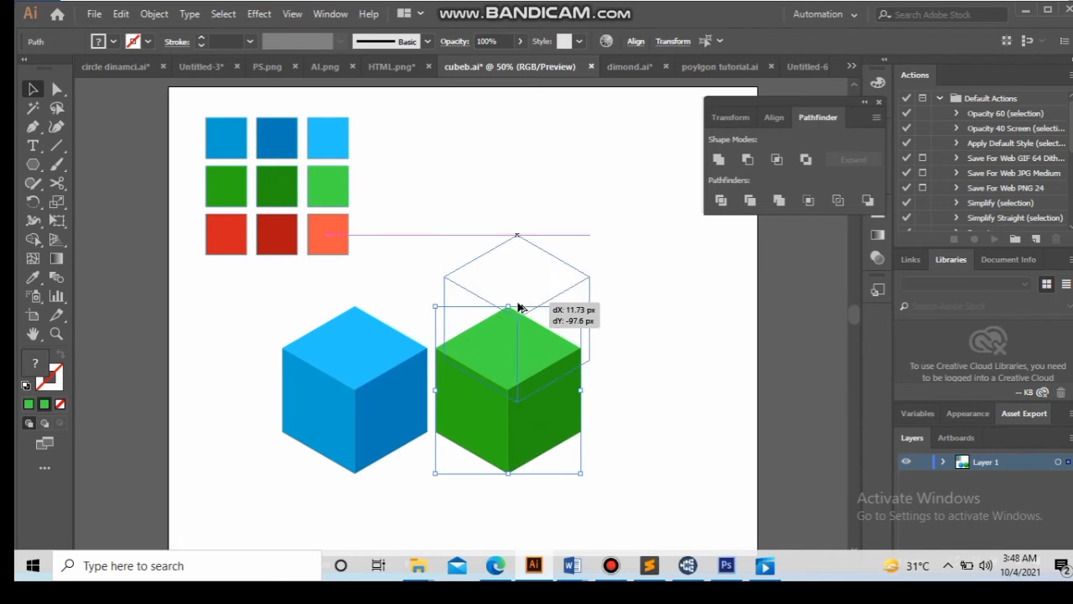
pyautogui.click(426, 262)
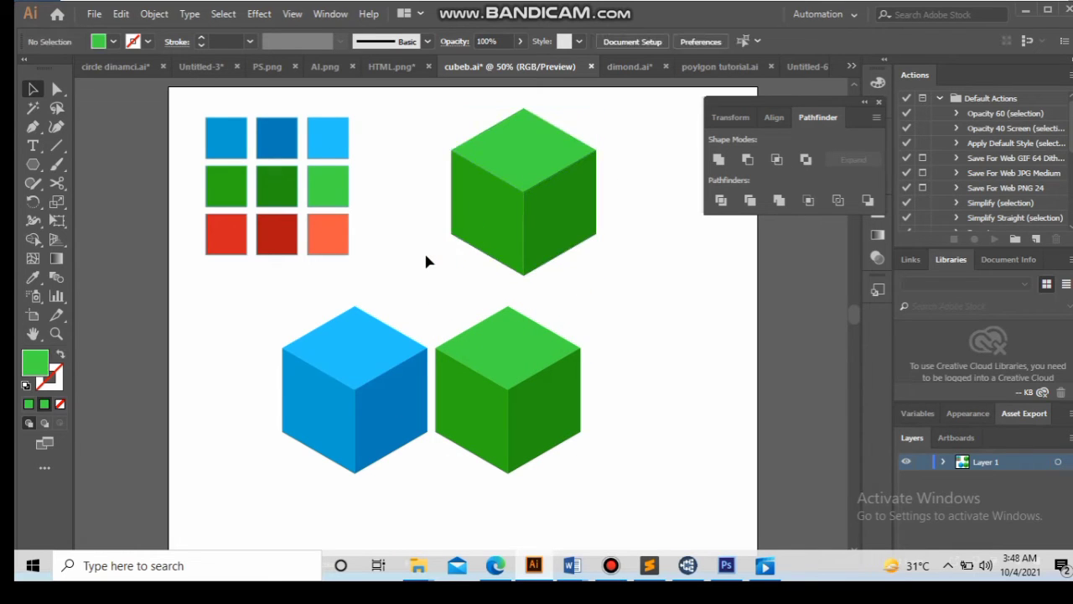
# - Colour the upper cube's left face red and its right face dark red from the swatches
pyautogui.click(476, 234)
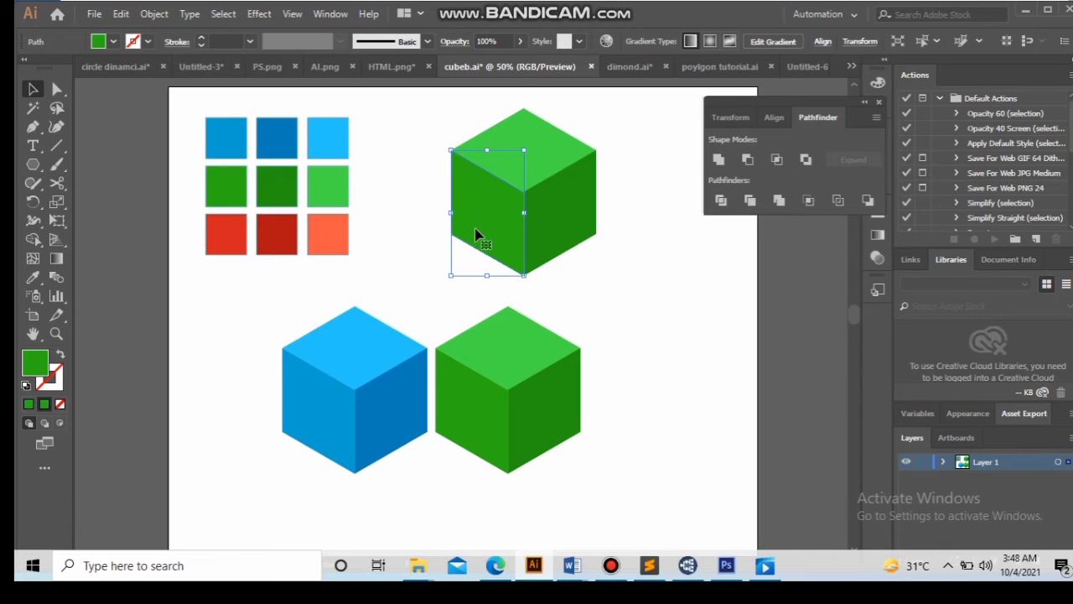
pyautogui.click(31, 278)
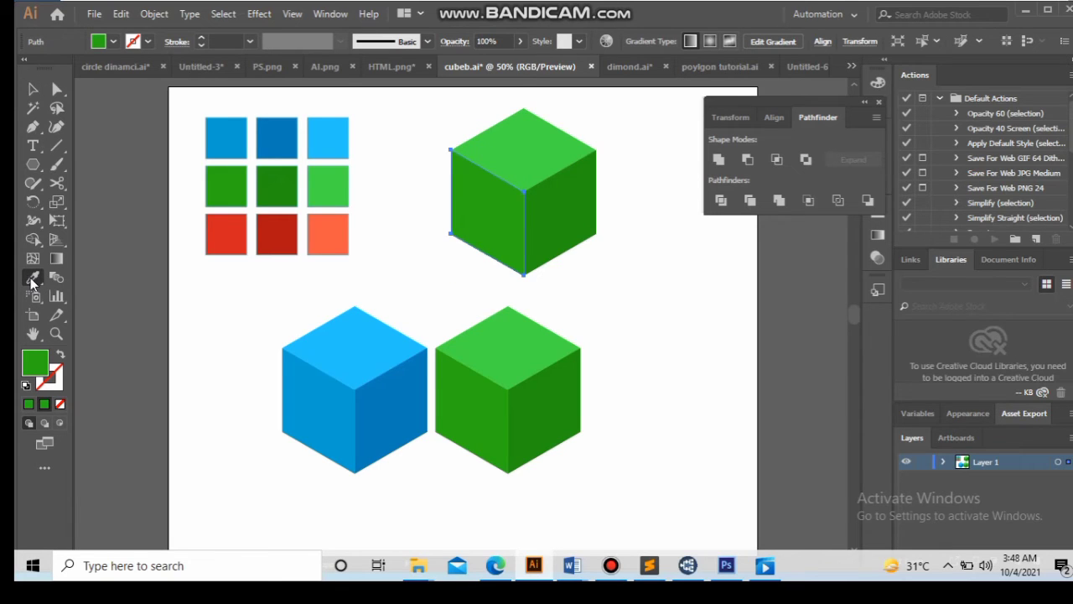
pyautogui.click(228, 222)
pyautogui.click(32, 89)
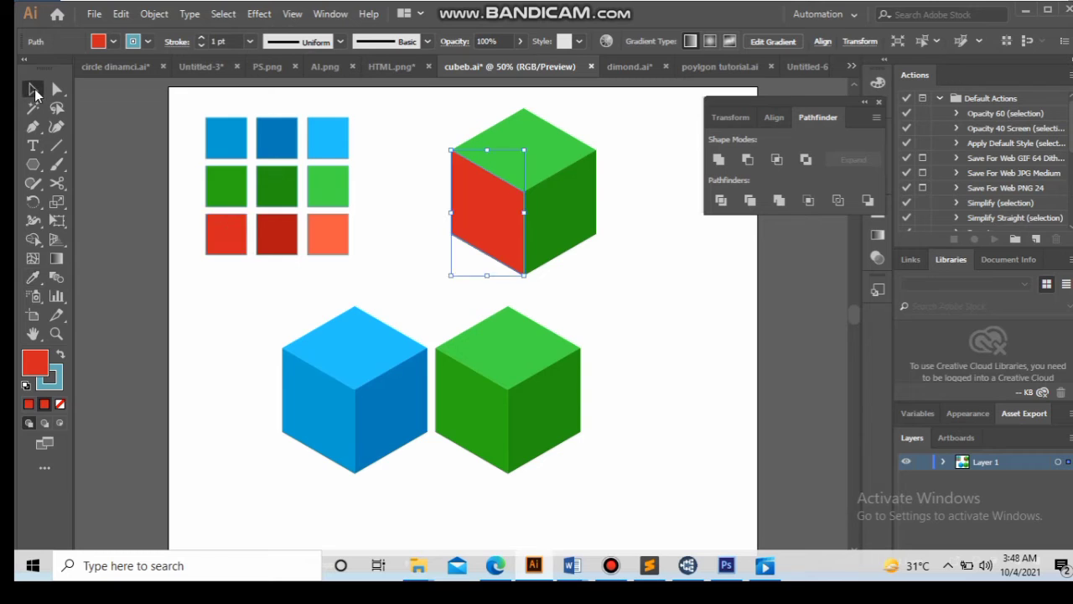
pyautogui.click(557, 234)
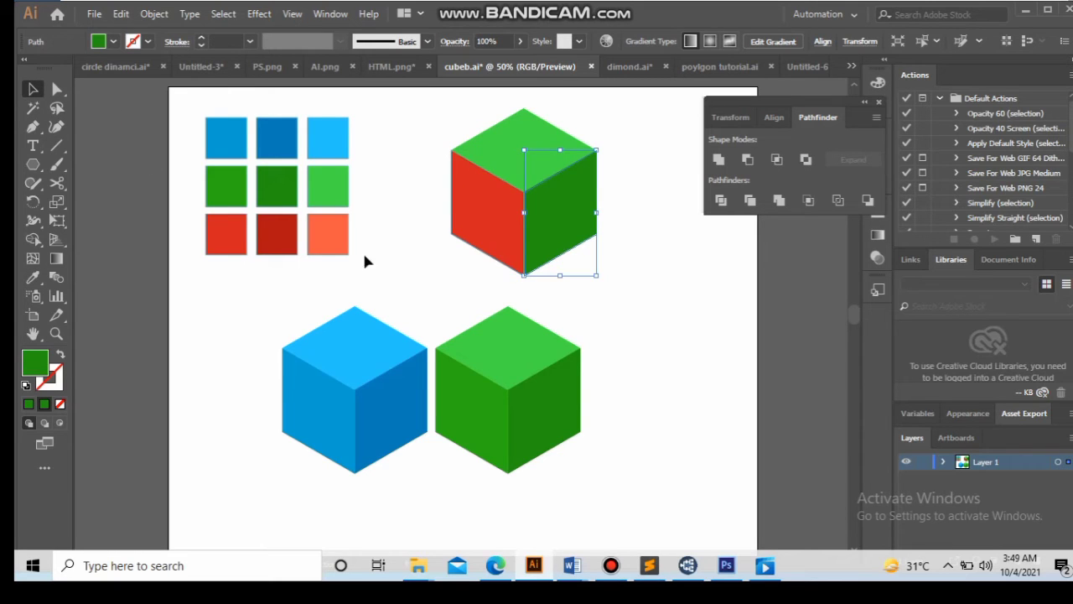
pyautogui.click(32, 277)
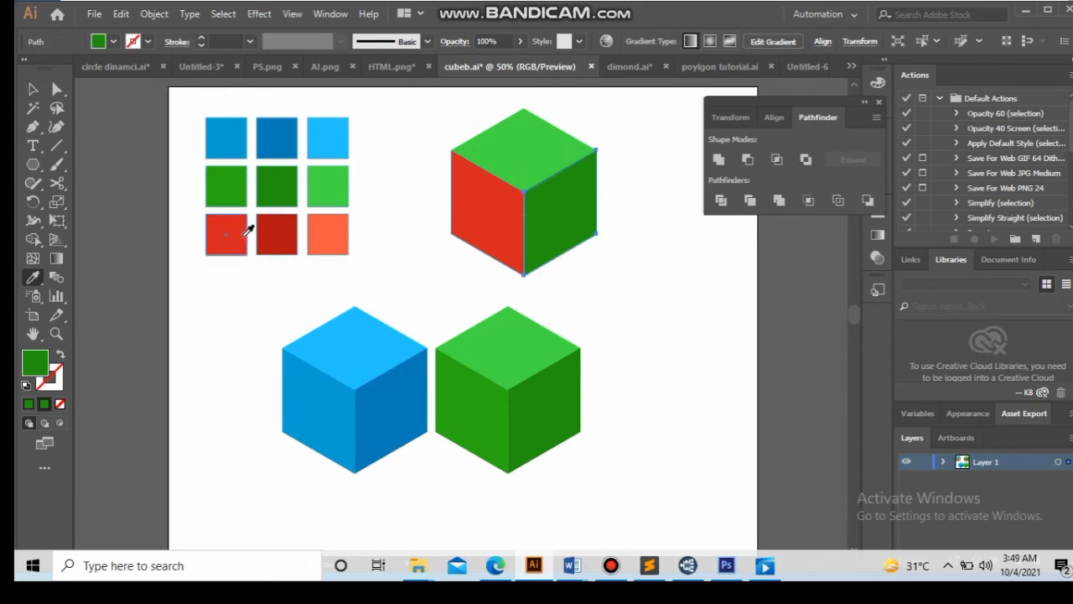
pyautogui.click(276, 228)
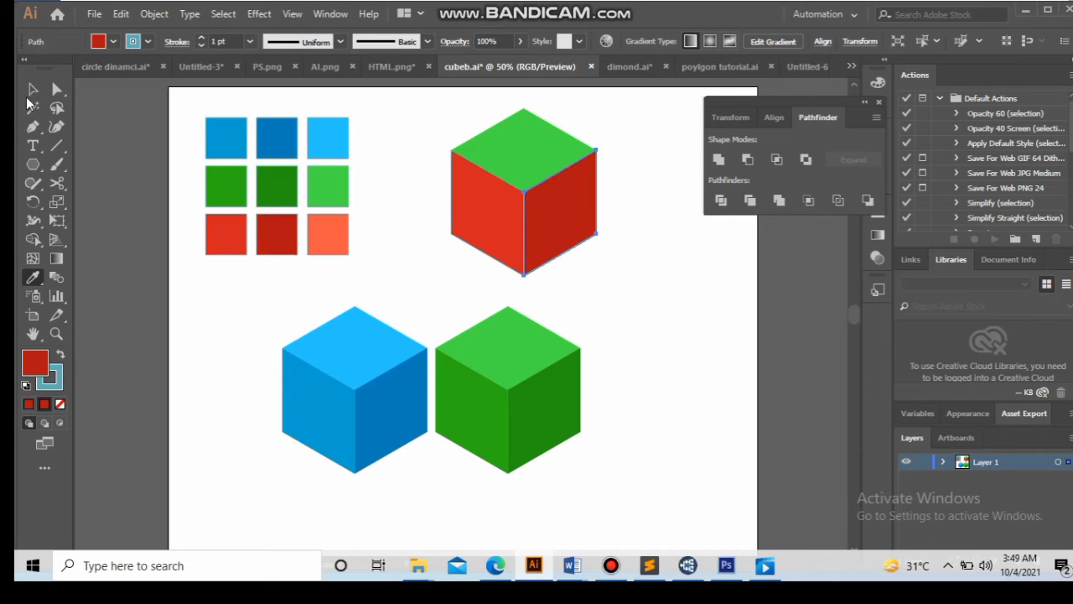
pyautogui.click(32, 89)
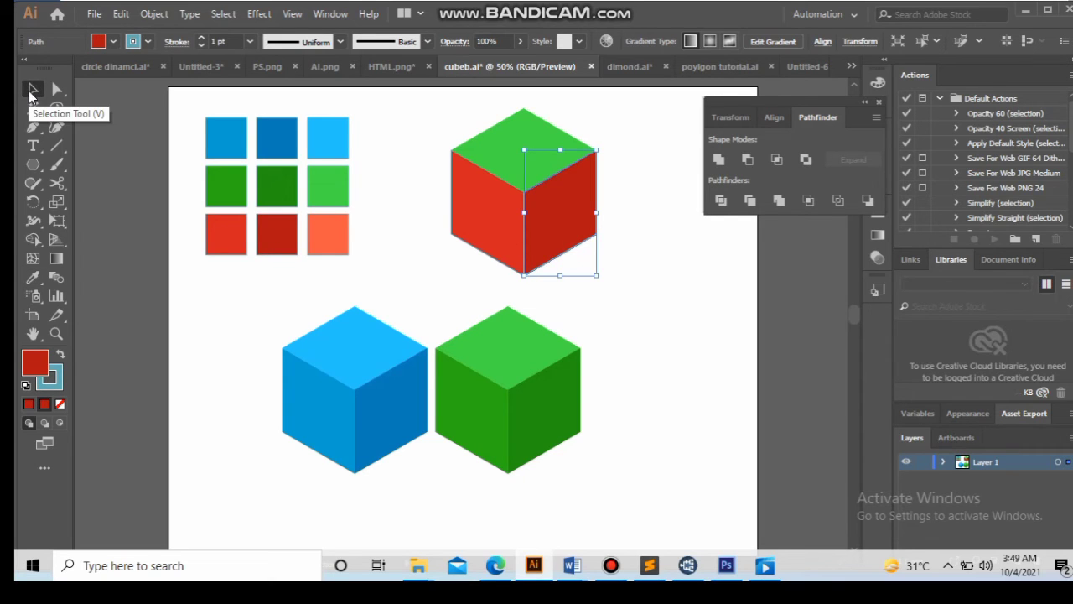
# - Give the top face the orange swatch colour and set the red cube's stroke to None
pyautogui.click(504, 161)
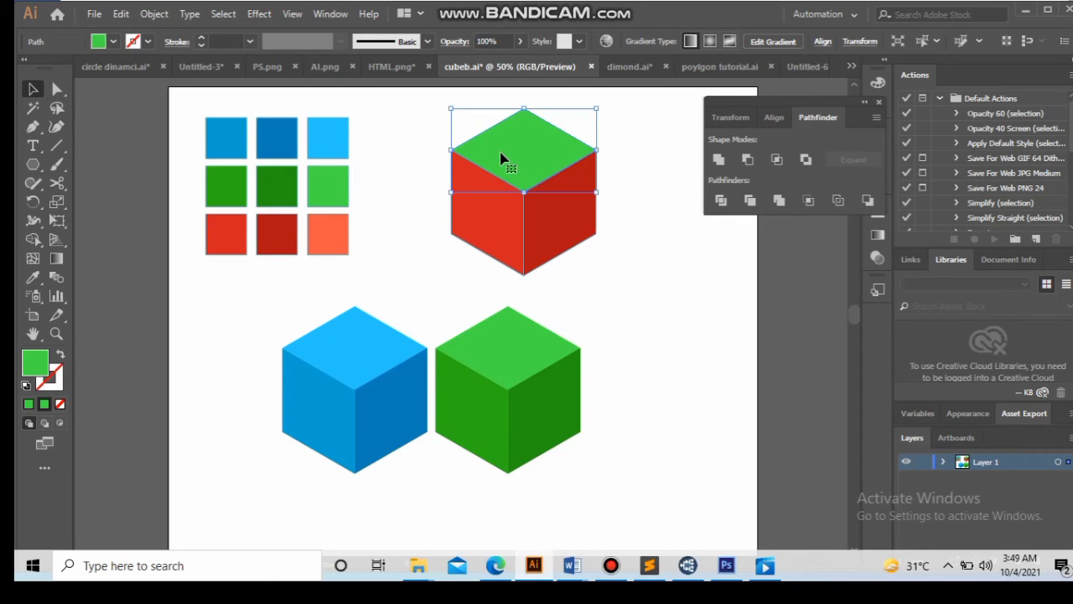
pyautogui.click(33, 277)
pyautogui.click(327, 240)
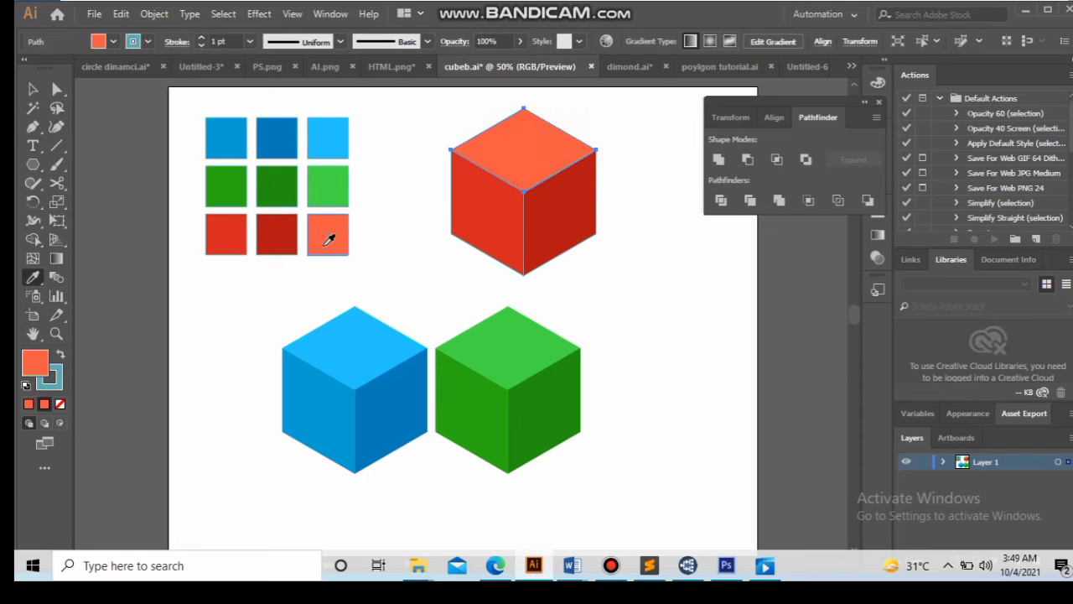
pyautogui.click(32, 89)
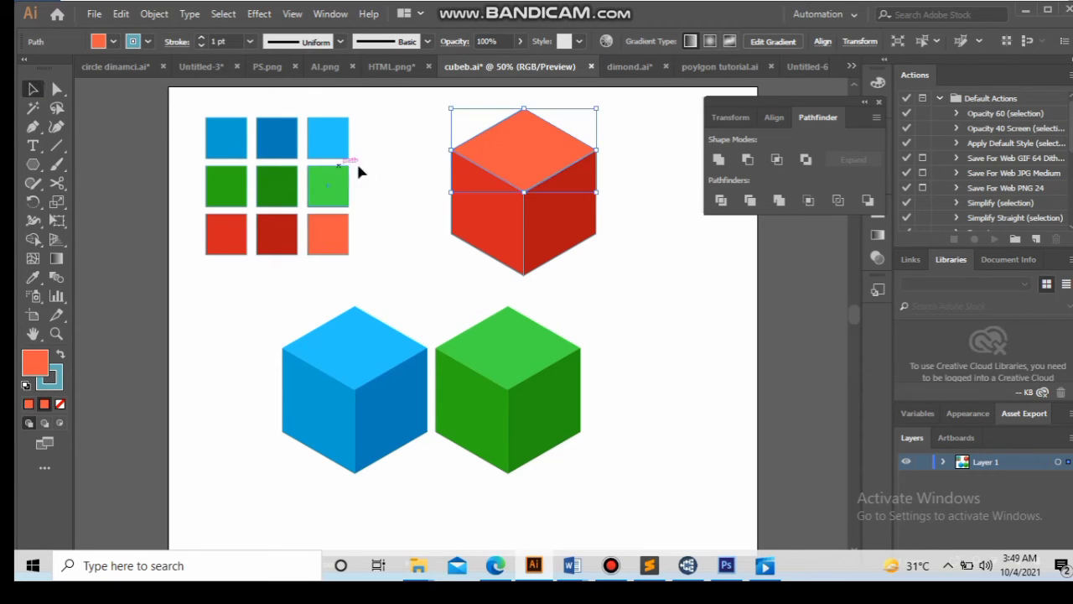
pyautogui.moveTo(417, 134)
pyautogui.mouseDown()
pyautogui.moveTo(556, 241)
pyautogui.moveTo(612, 258)
pyautogui.mouseUp()
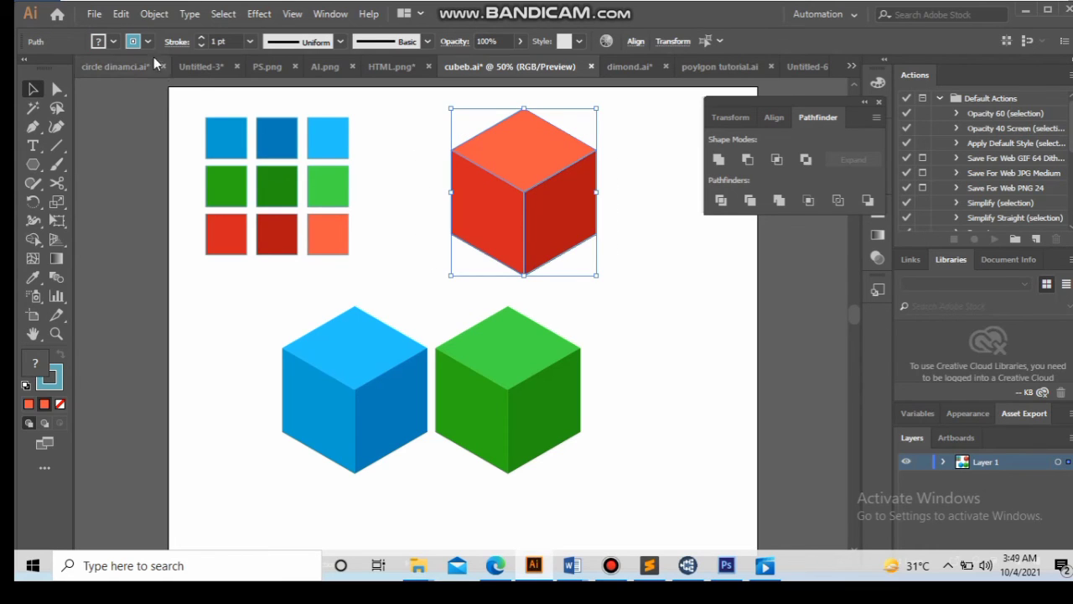
pyautogui.click(147, 41)
pyautogui.click(25, 70)
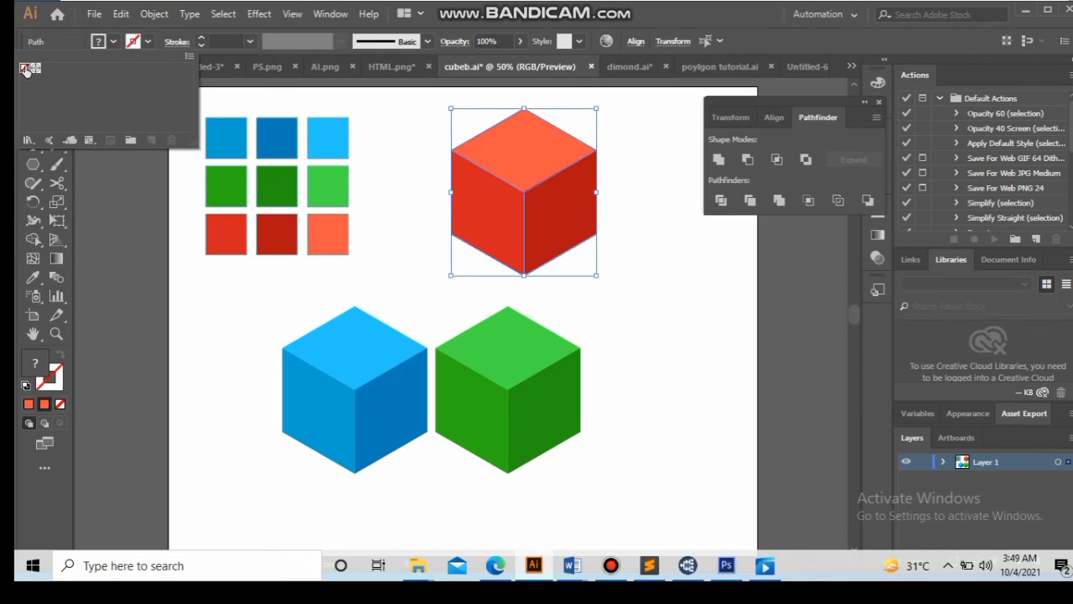
pyautogui.click(179, 295)
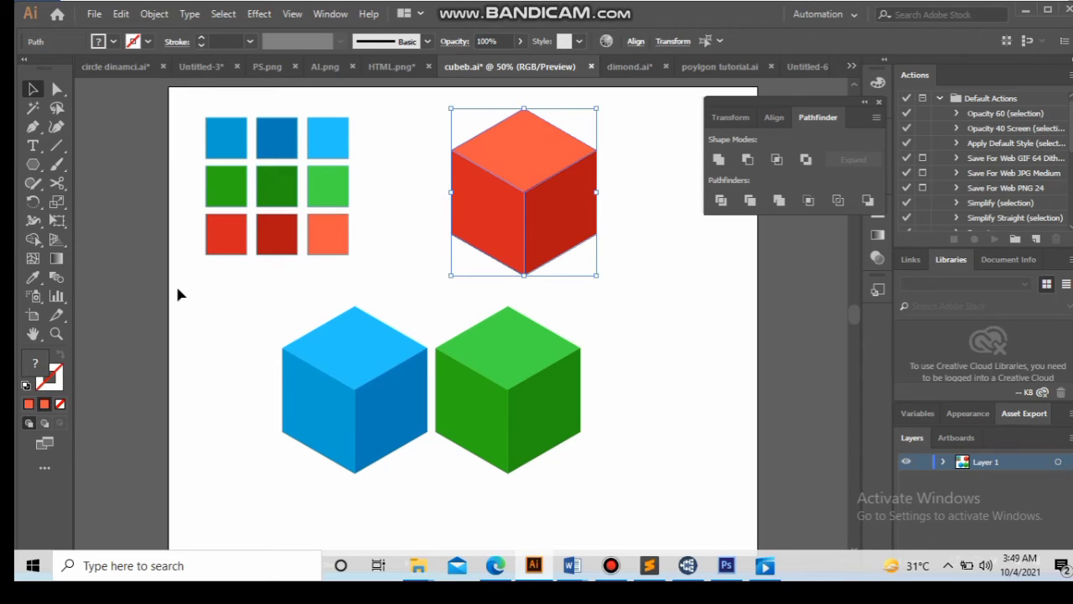
pyautogui.click(178, 290)
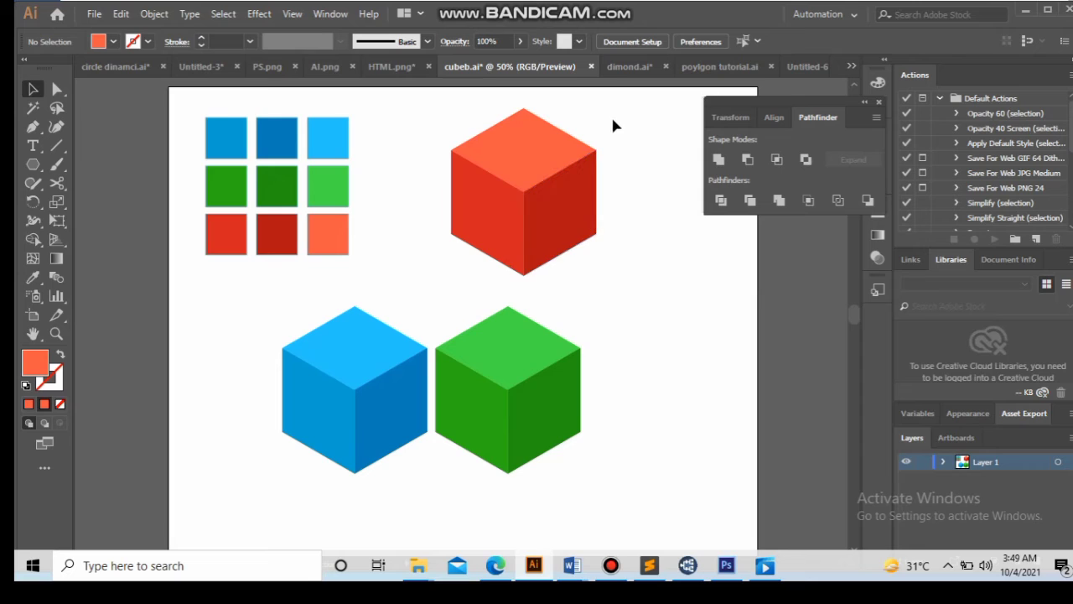
# - Drag the red cube into the gap above the blue and green cubes, forming a triangle
pyautogui.moveTo(621, 114)
pyautogui.mouseDown()
pyautogui.moveTo(457, 245)
pyautogui.moveTo(532, 179)
pyautogui.moveTo(468, 209)
pyautogui.moveTo(440, 243)
pyautogui.mouseUp()
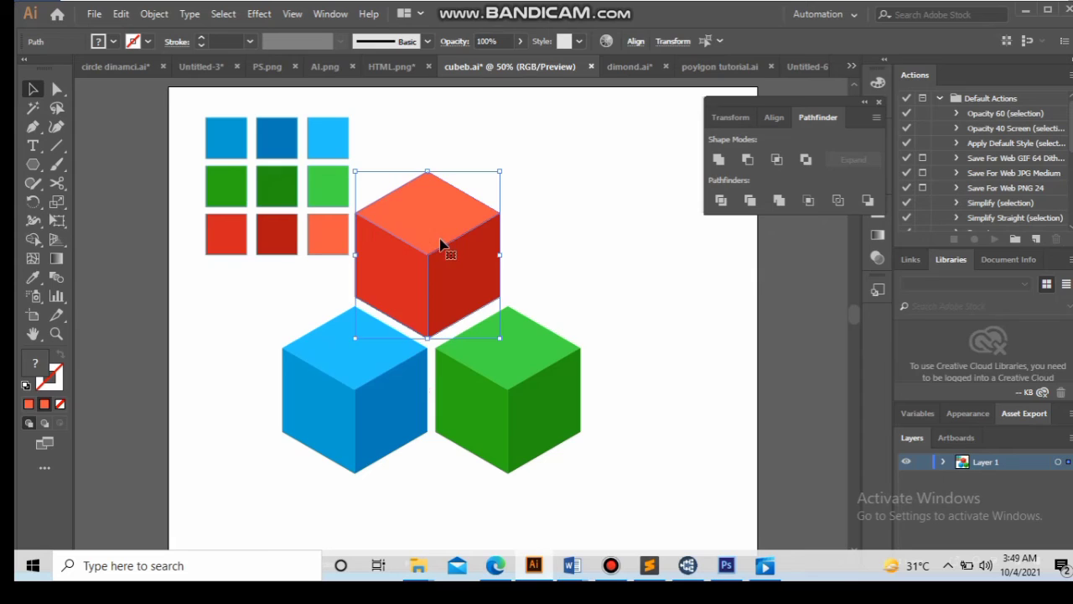
pyautogui.click(571, 184)
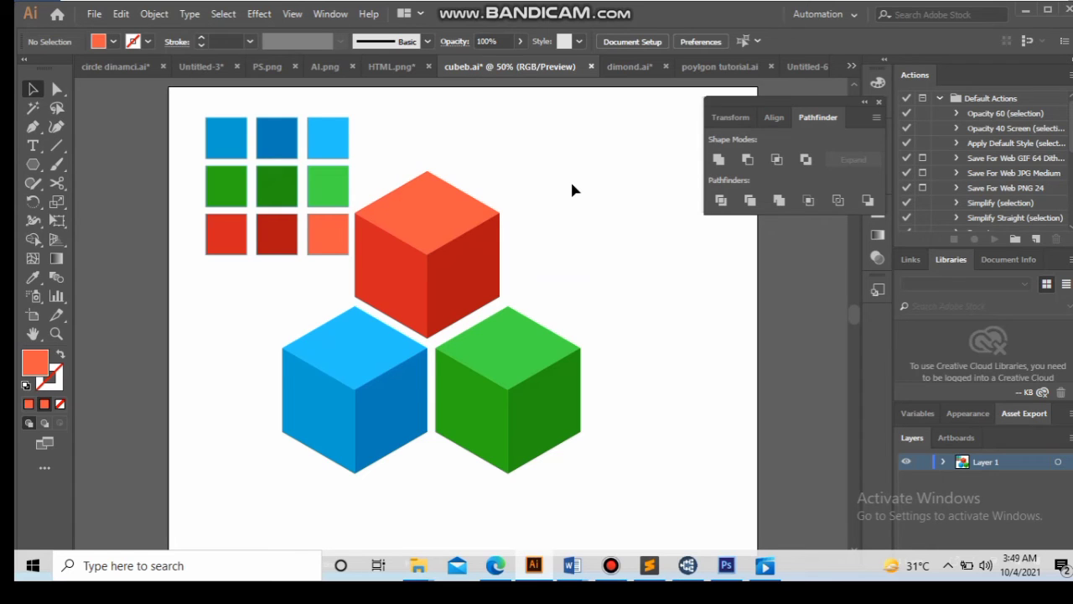
pyautogui.moveTo(571, 184); pyautogui.dragTo(344, 457)
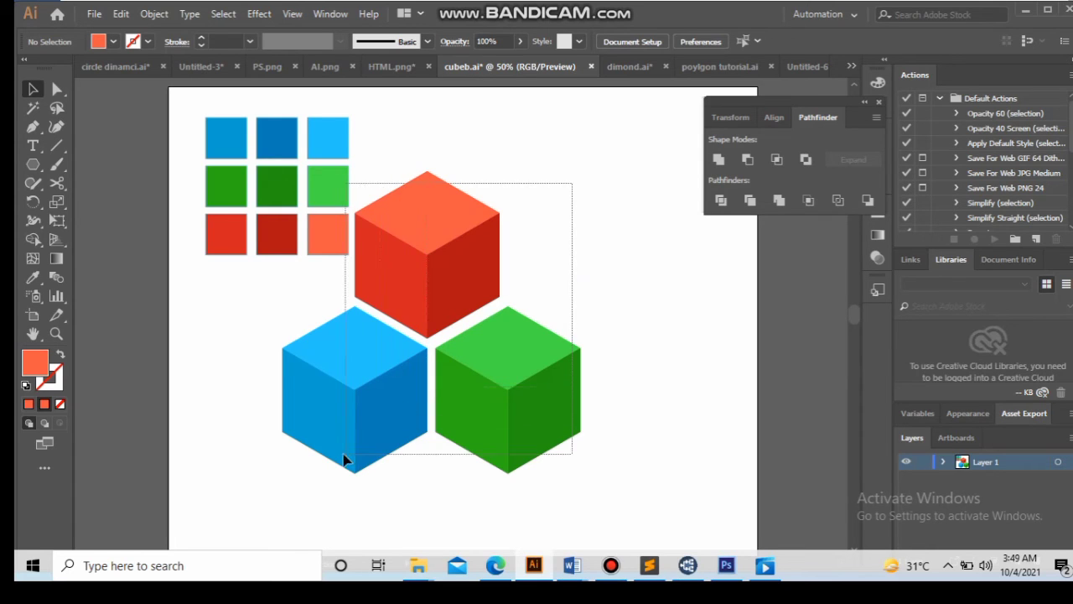
pyautogui.moveTo(344, 459); pyautogui.dragTo(353, 450)
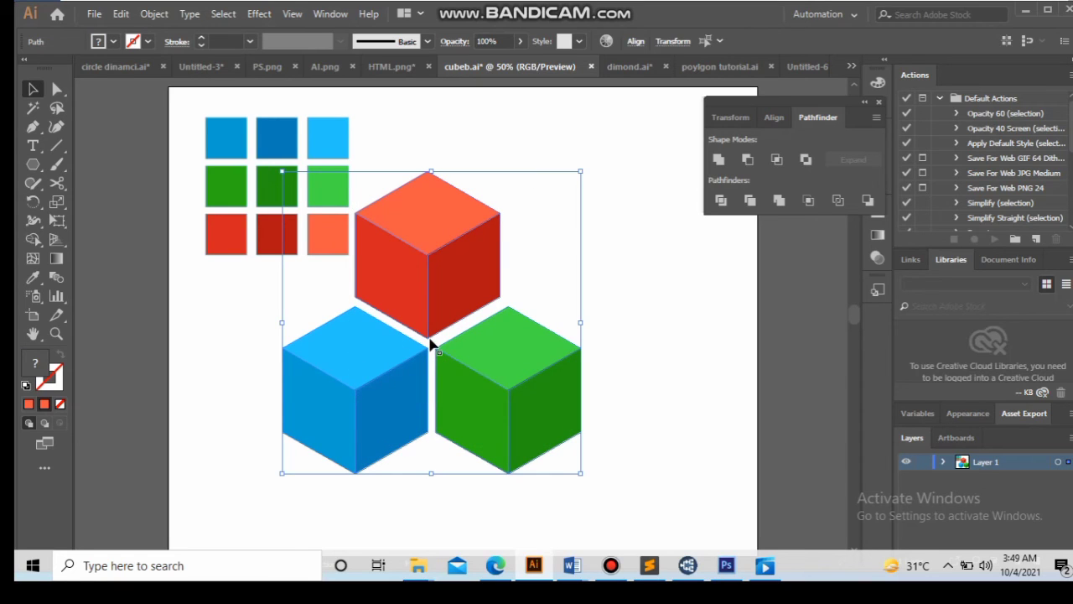
pyautogui.click(630, 307)
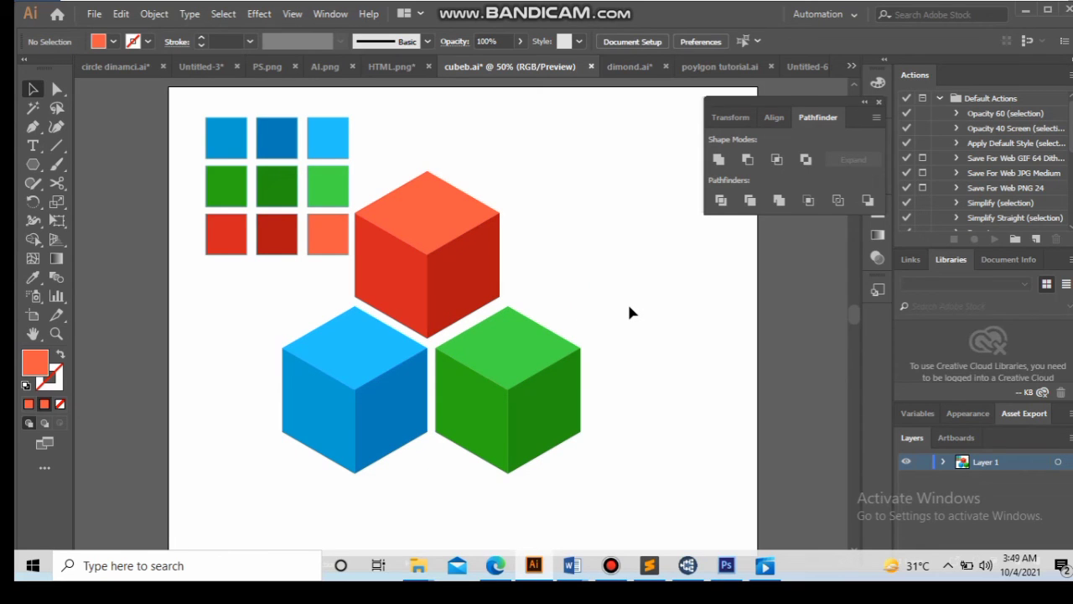
# - Nudge the nine swatch squares up and left into the artboard's top-left corner
pyautogui.moveTo(189, 109); pyautogui.dragTo(329, 264)
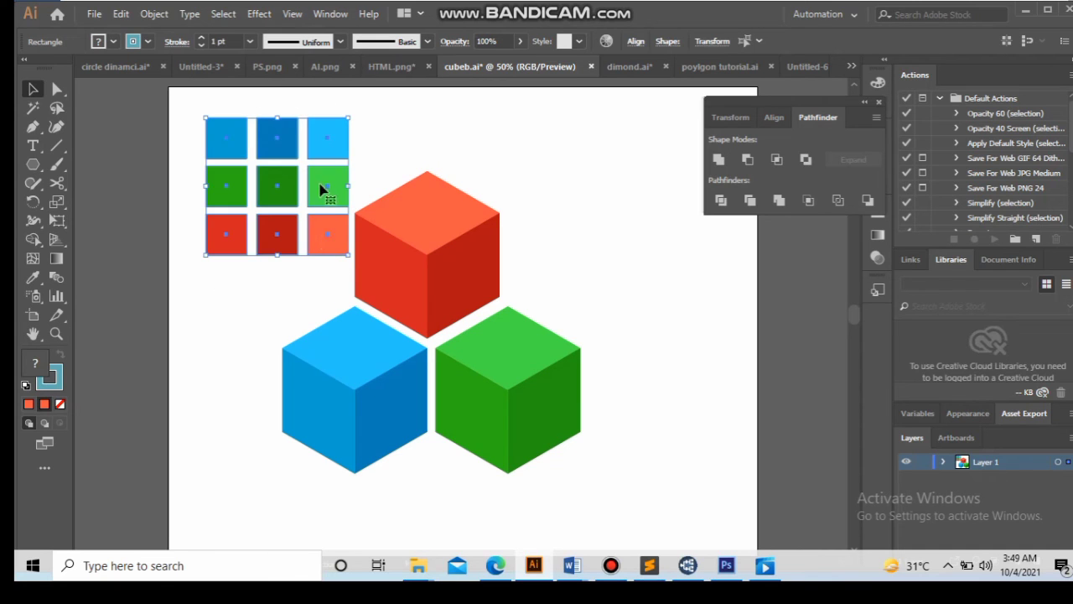
pyautogui.moveTo(323, 200)
pyautogui.mouseDown()
pyautogui.moveTo(303, 199)
pyautogui.moveTo(300, 183)
pyautogui.mouseUp()
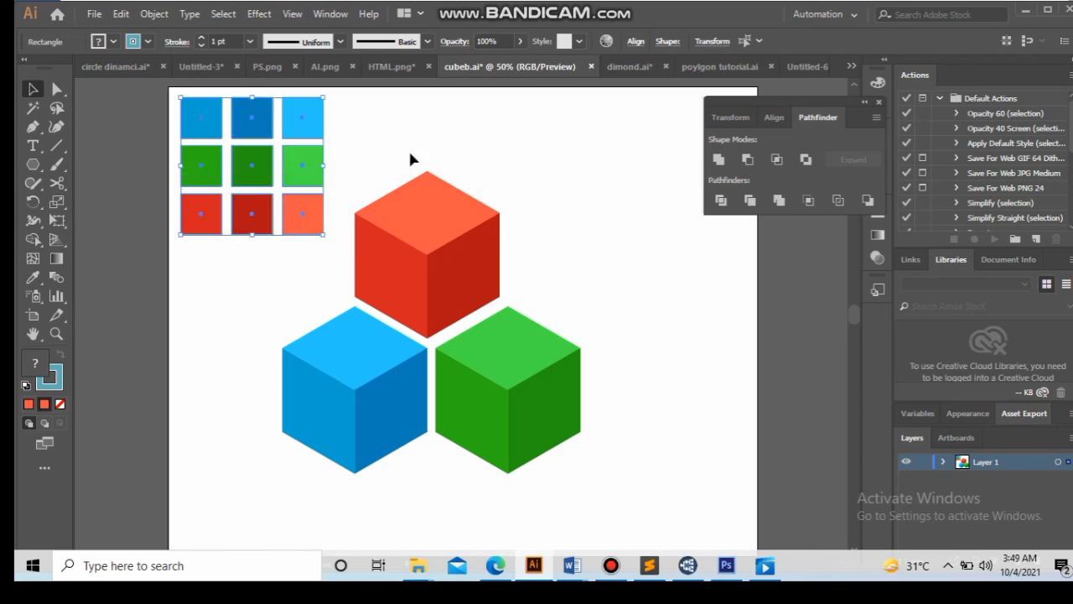
pyautogui.click(474, 139)
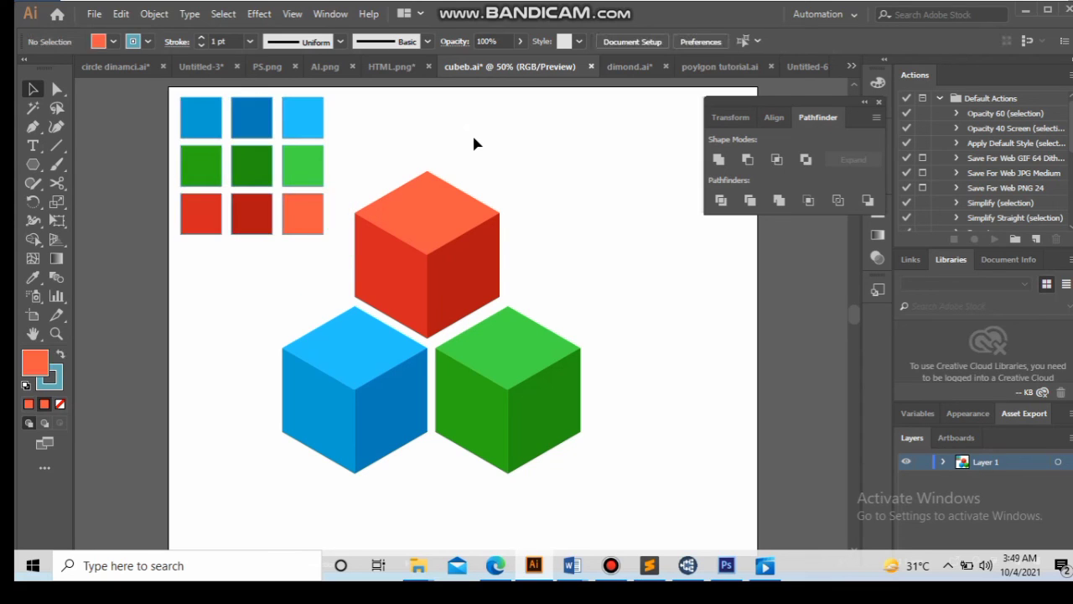